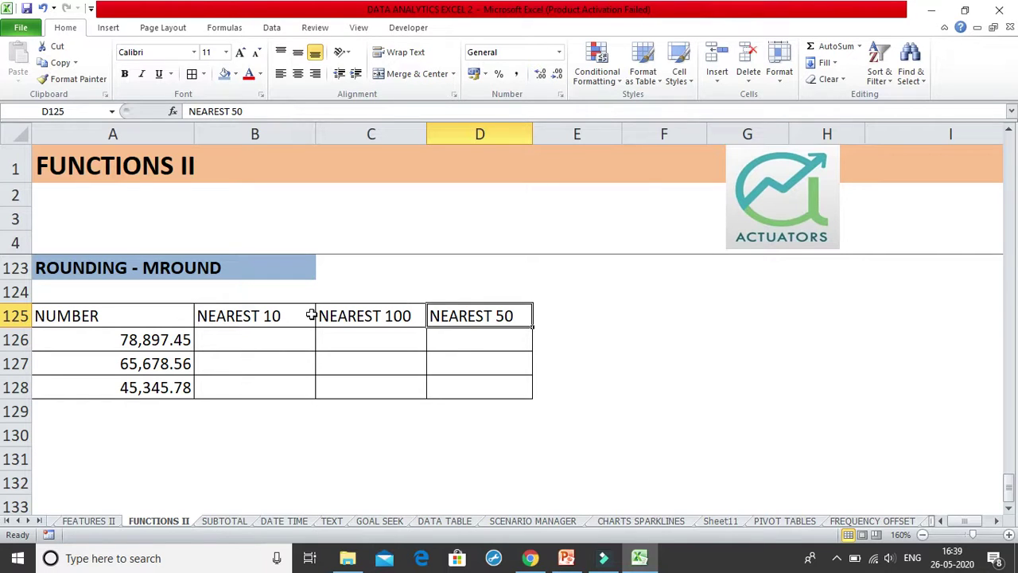
Step: Enter =ROUND(A126,10) in B126 for 78,897.45, then reopen the formula for editing
{"action": "left_click", "coordinate": [222, 346]}
{"action": "type", "text": "="}
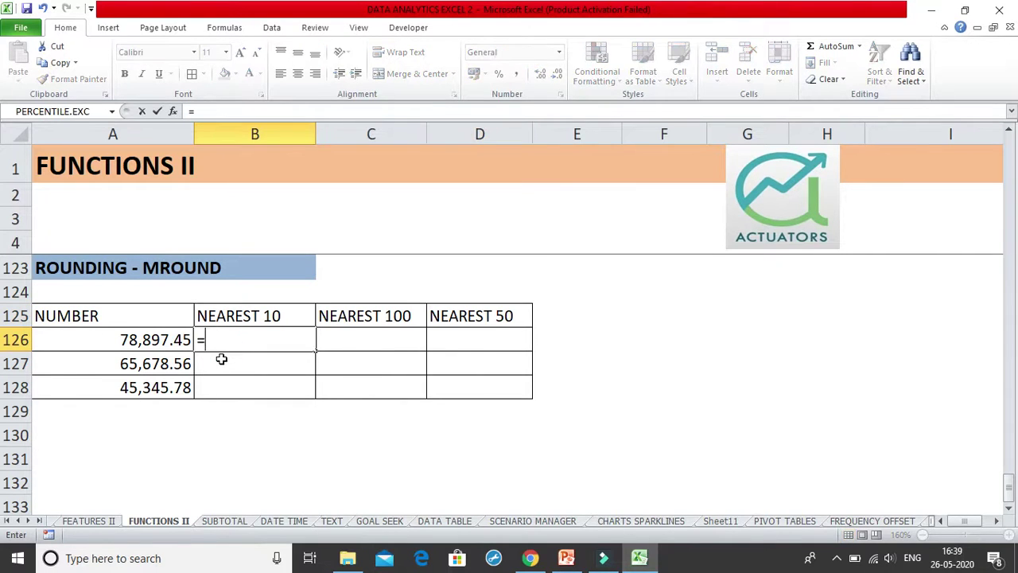
{"action": "type", "text": "ROUND("}
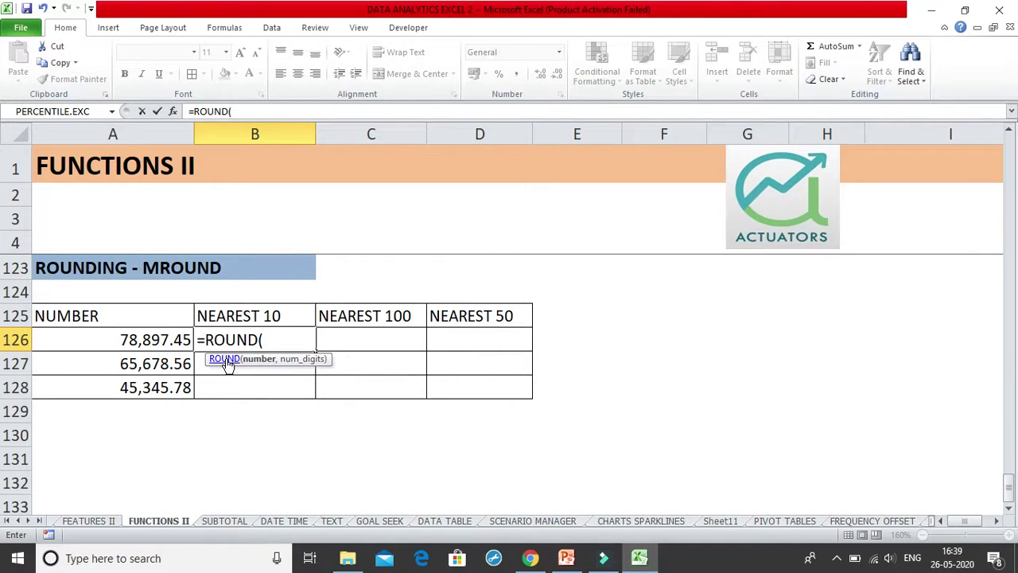
{"action": "left_click", "coordinate": [173, 338]}
{"action": "type", "text": ","}
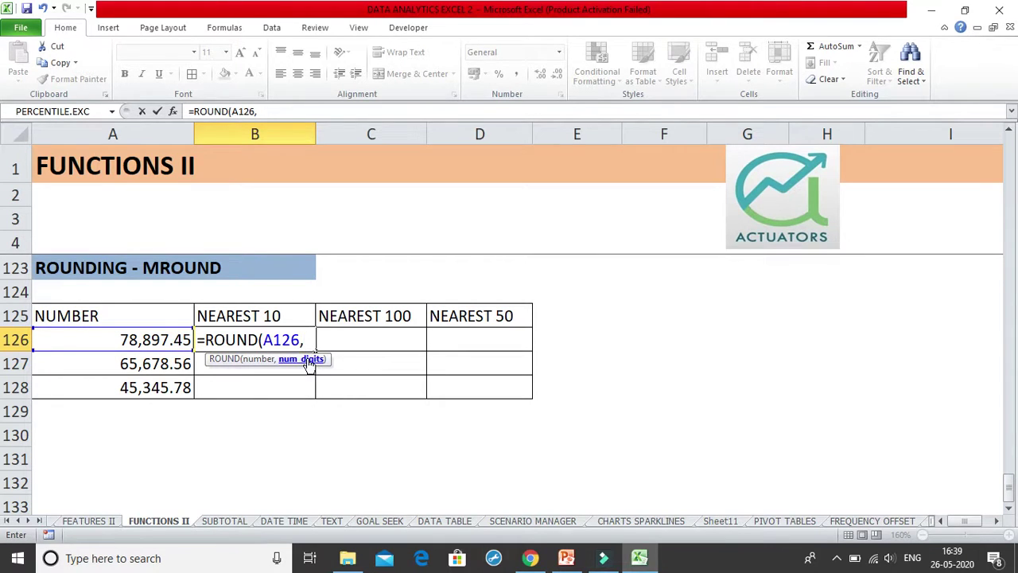
{"action": "type", "text": "10)"}
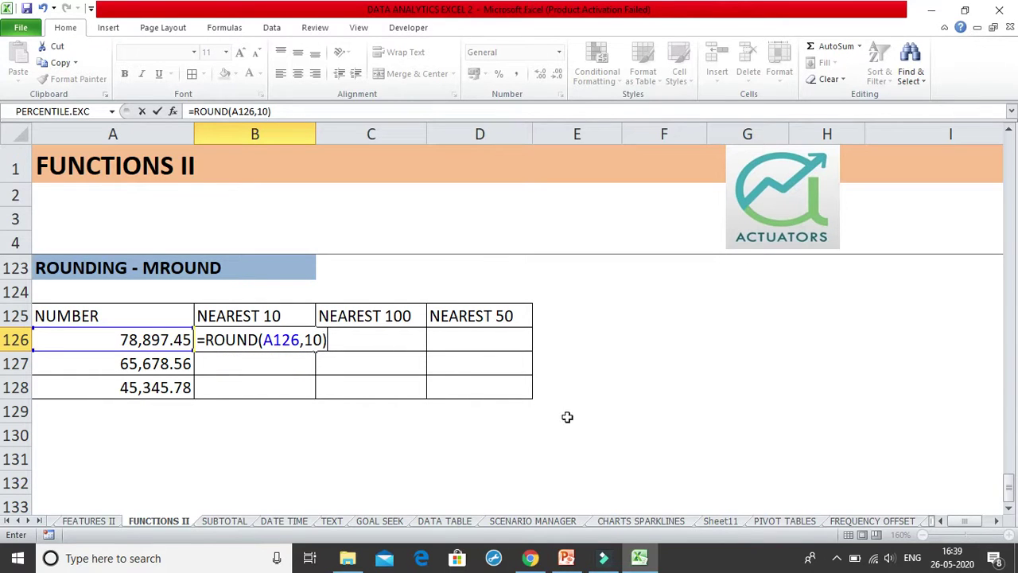
{"action": "key", "text": "Return"}
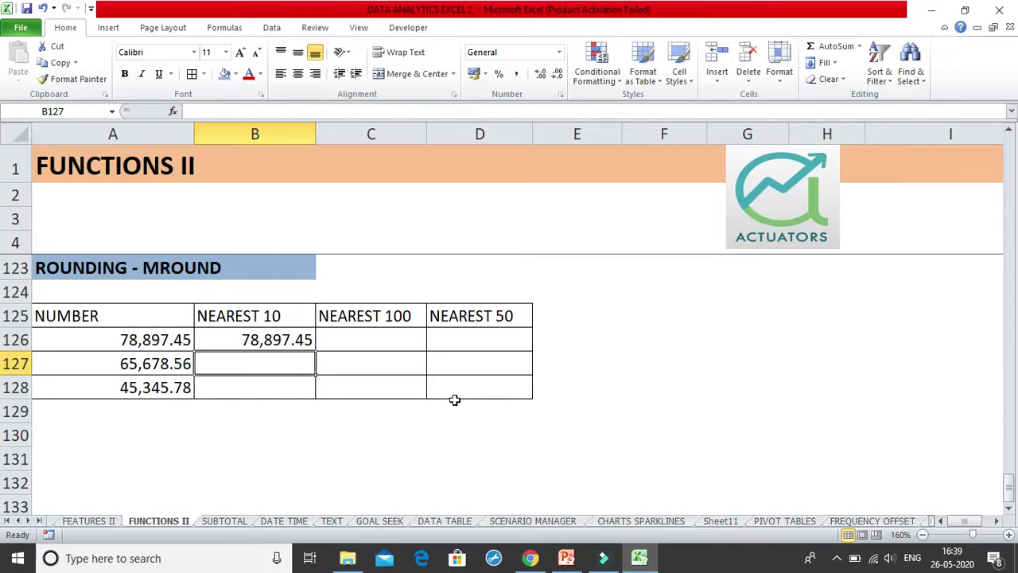
{"action": "left_click", "coordinate": [271, 335]}
{"action": "left_click", "coordinate": [168, 331]}
{"action": "double_click", "coordinate": [254, 340]}
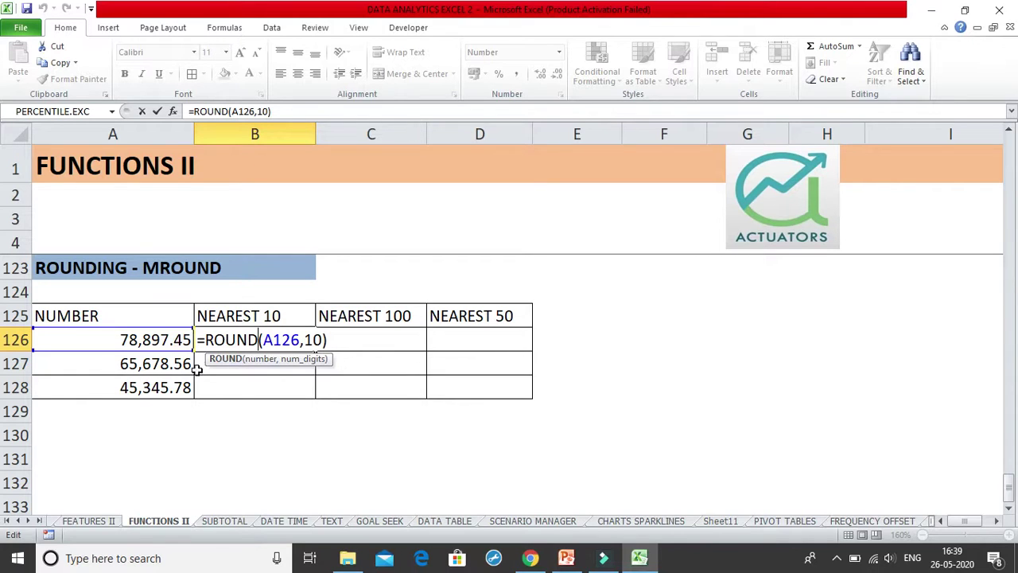
Step: Change B126's digits argument from 10 to 1, rounding to one decimal
{"action": "key", "text": "Return"}
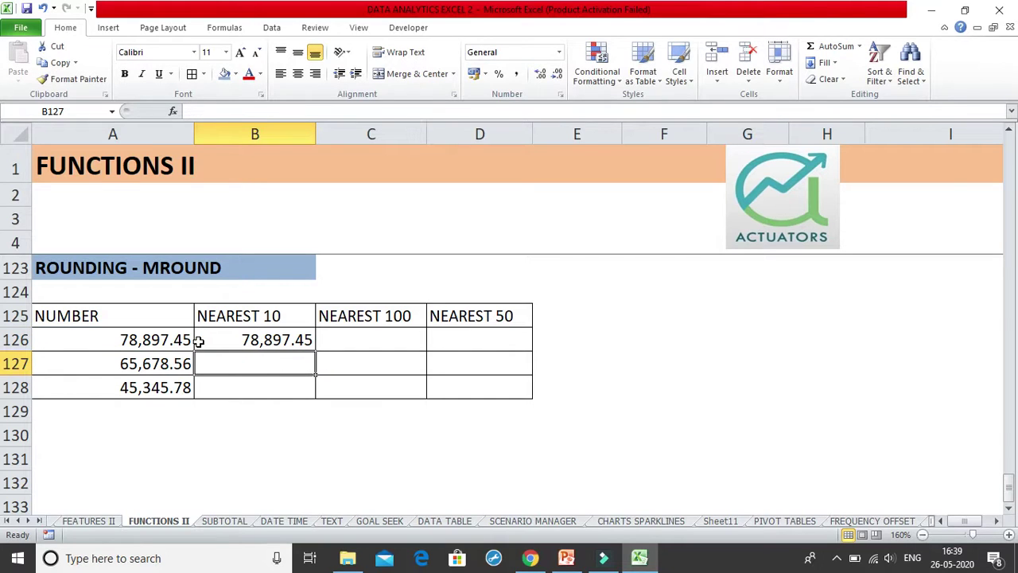
{"action": "left_click", "coordinate": [243, 338]}
{"action": "double_click", "coordinate": [243, 338]}
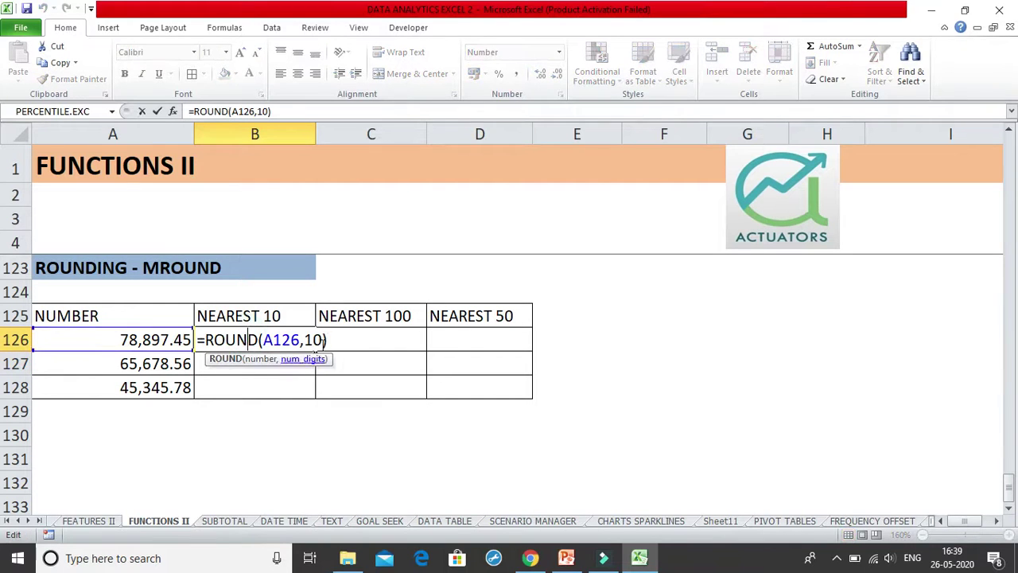
{"action": "left_click", "coordinate": [322, 340]}
{"action": "key", "text": "BackSpace"}
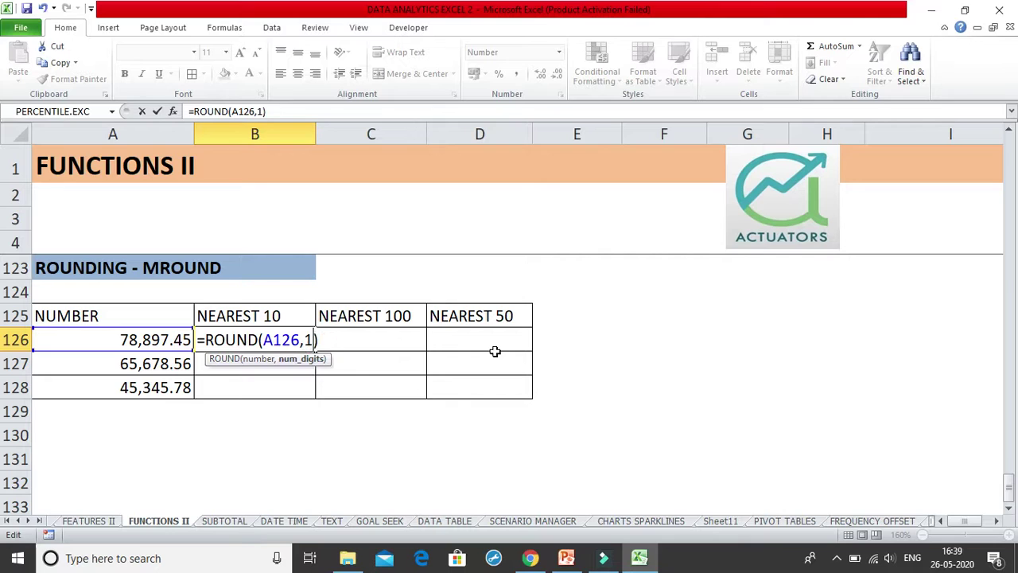
{"action": "key", "text": "Return"}
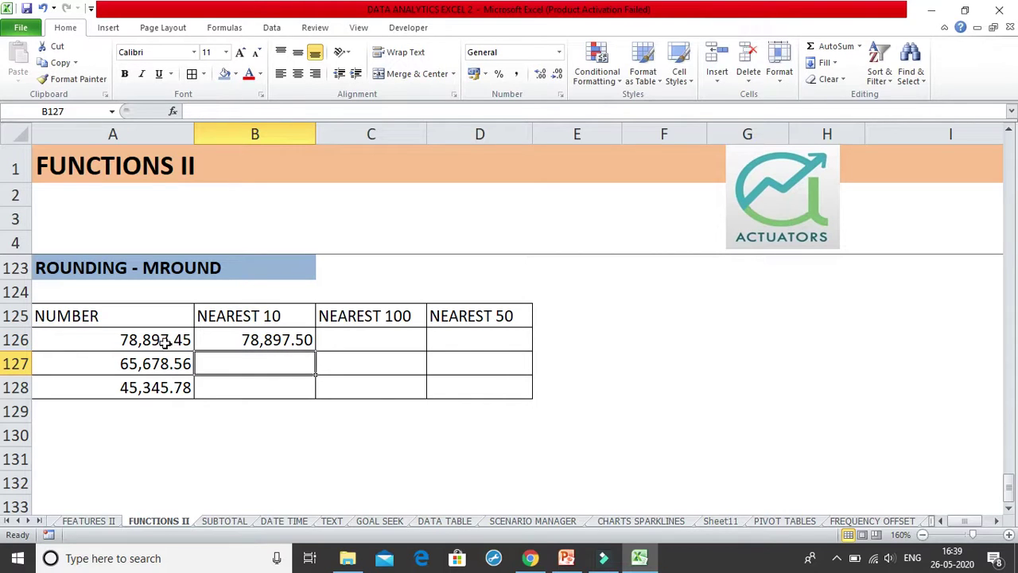
Step: Edit B126 to =ROUND(A126,-1) so it shows 78,900.00
{"action": "left_click", "coordinate": [285, 341]}
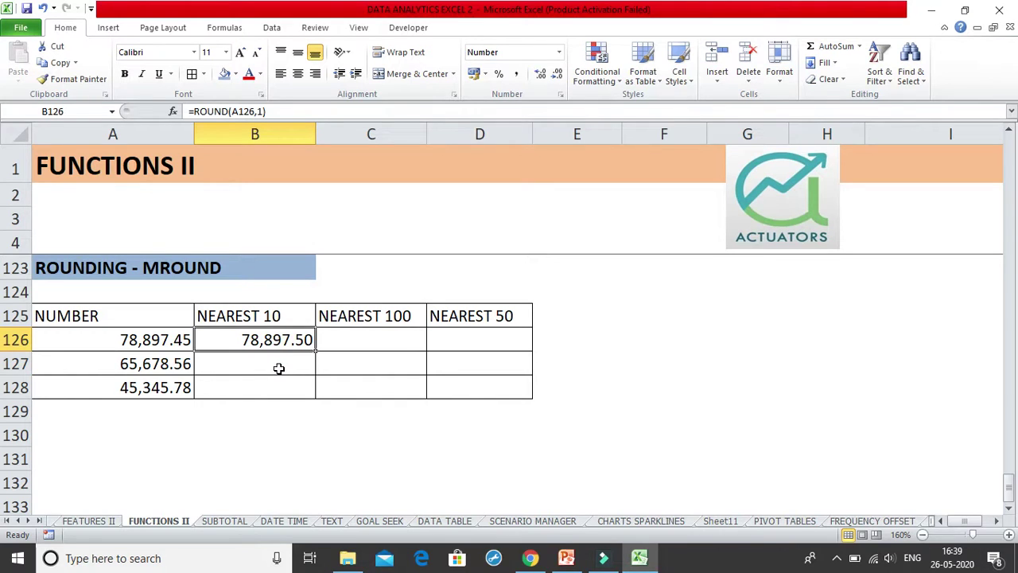
{"action": "double_click", "coordinate": [293, 339]}
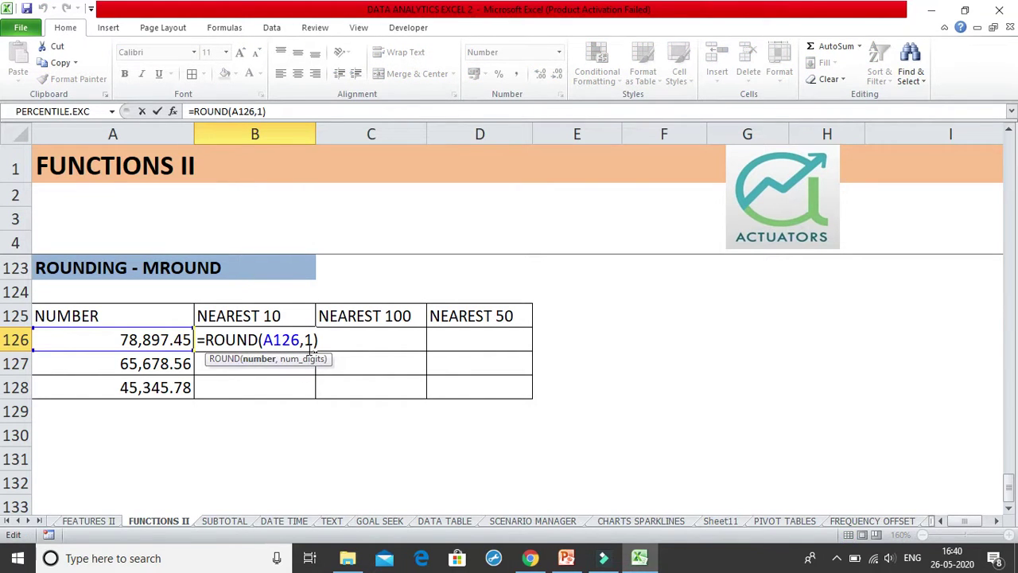
{"action": "left_click", "coordinate": [312, 340]}
{"action": "key", "text": "BackSpace"}
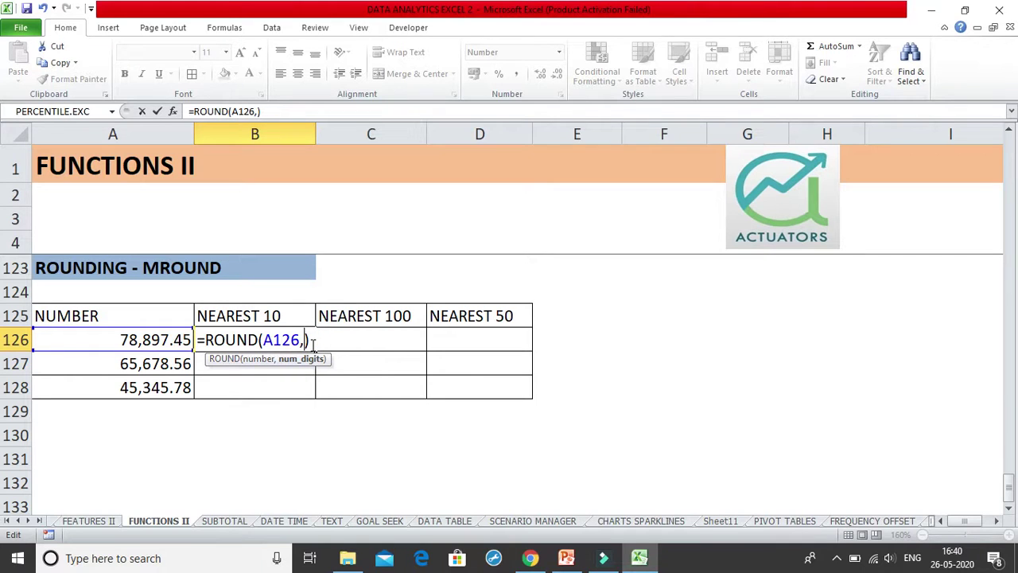
{"action": "type", "text": "-1"}
{"action": "key", "text": "Return"}
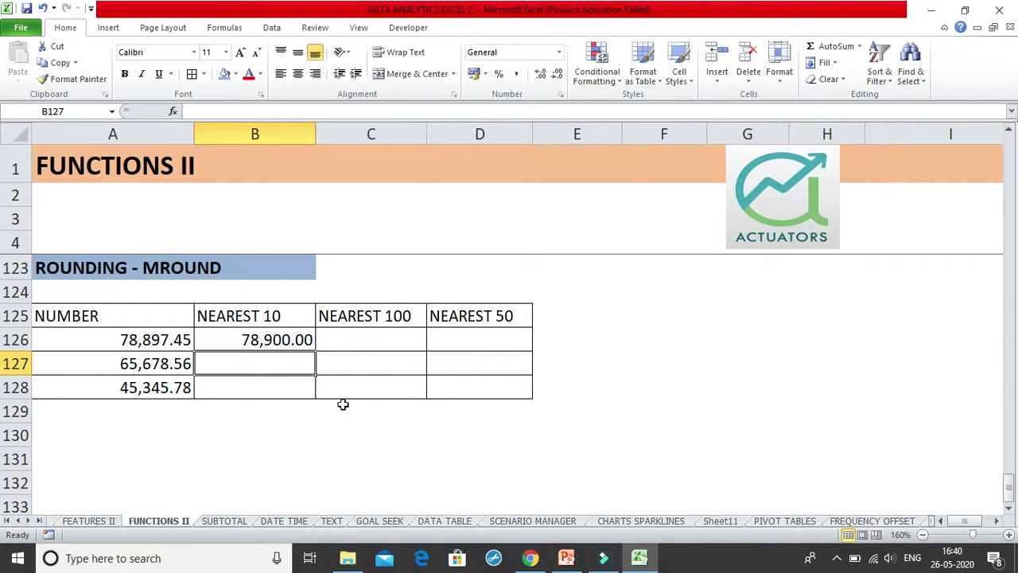
Step: Copy B126's ROUND formula down into B127, giving 65,680.00 for 65,678.56
{"action": "left_click", "coordinate": [257, 343]}
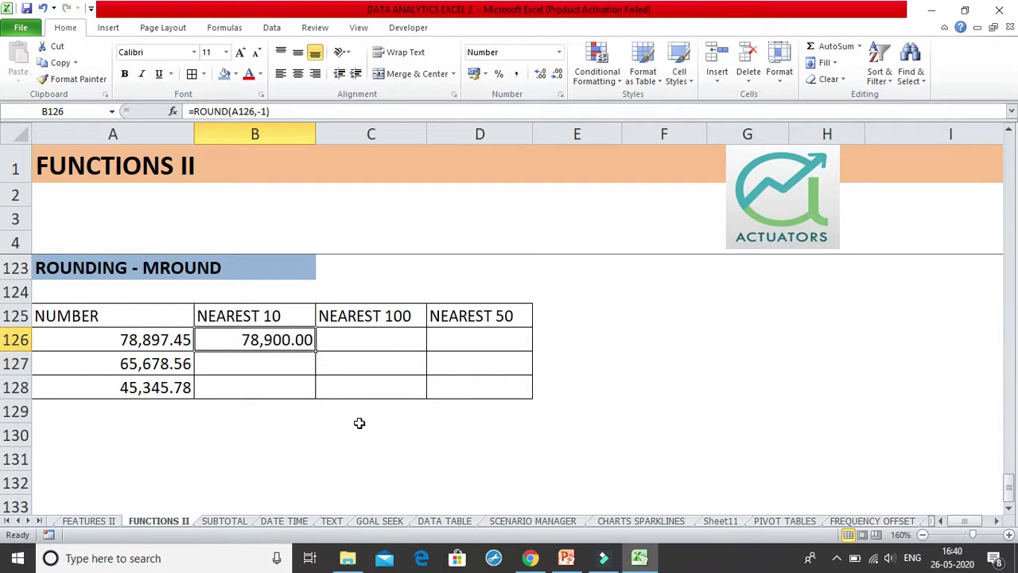
{"action": "left_click", "coordinate": [170, 360]}
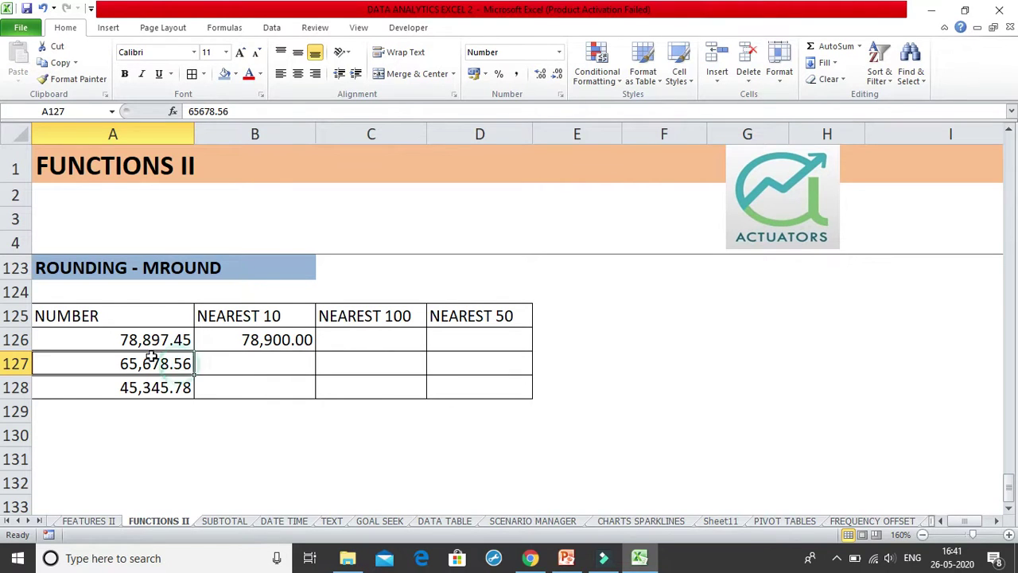
{"action": "left_click", "coordinate": [243, 347]}
{"action": "left_click_drag", "start_coordinate": [316, 352], "coordinate": [317, 372]}
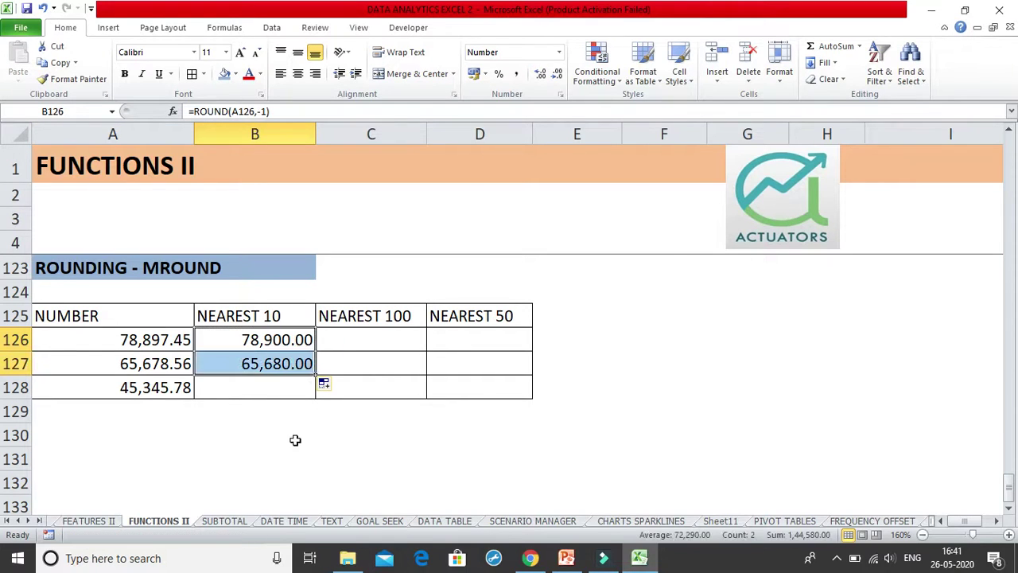
{"action": "left_click", "coordinate": [291, 434]}
{"action": "left_click", "coordinate": [288, 366]}
{"action": "double_click", "coordinate": [288, 365]}
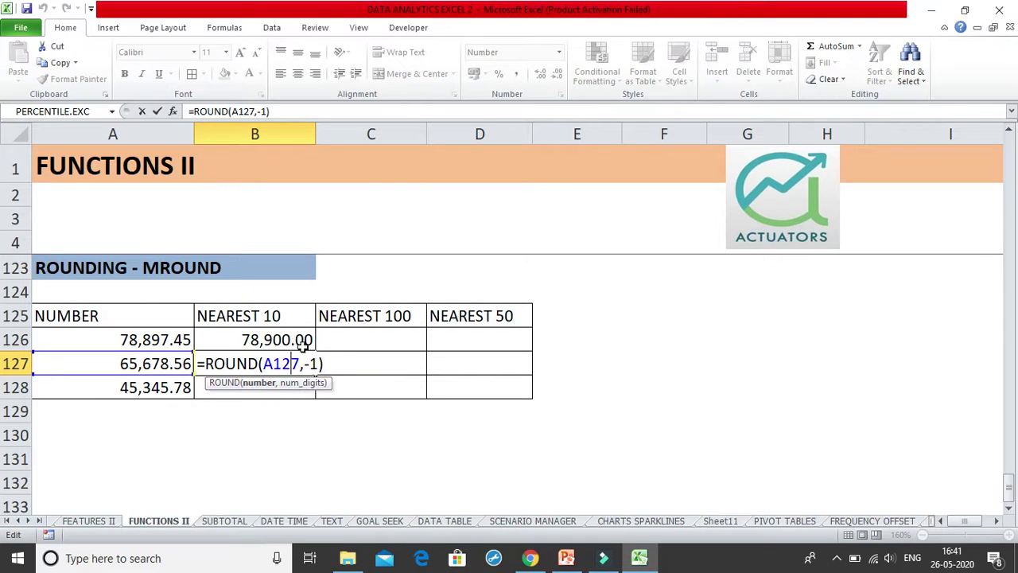
{"action": "key", "text": "Return"}
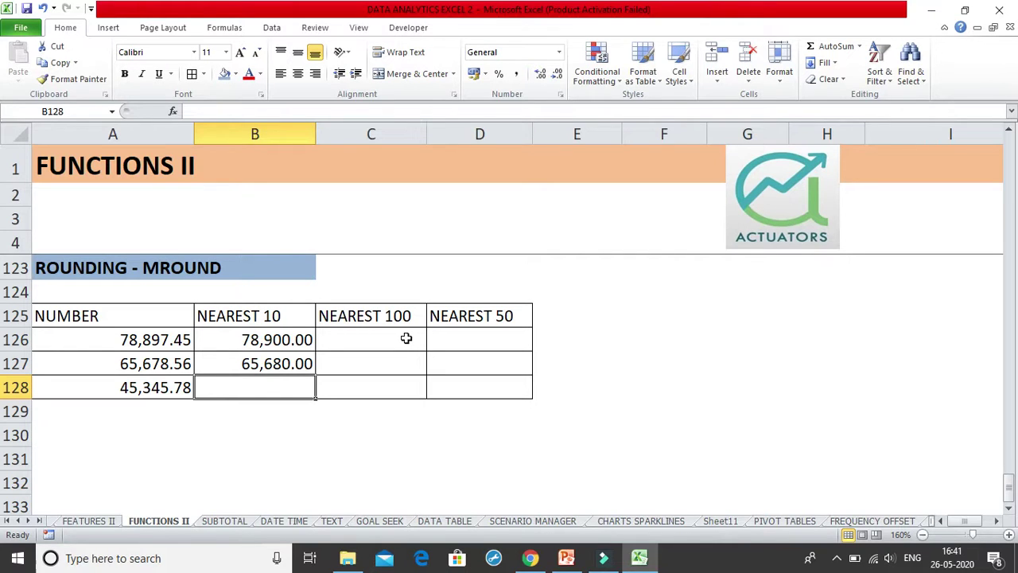
Step: Copy the formula from B127 down into B128, giving 45,350.00
{"action": "left_click", "coordinate": [177, 340]}
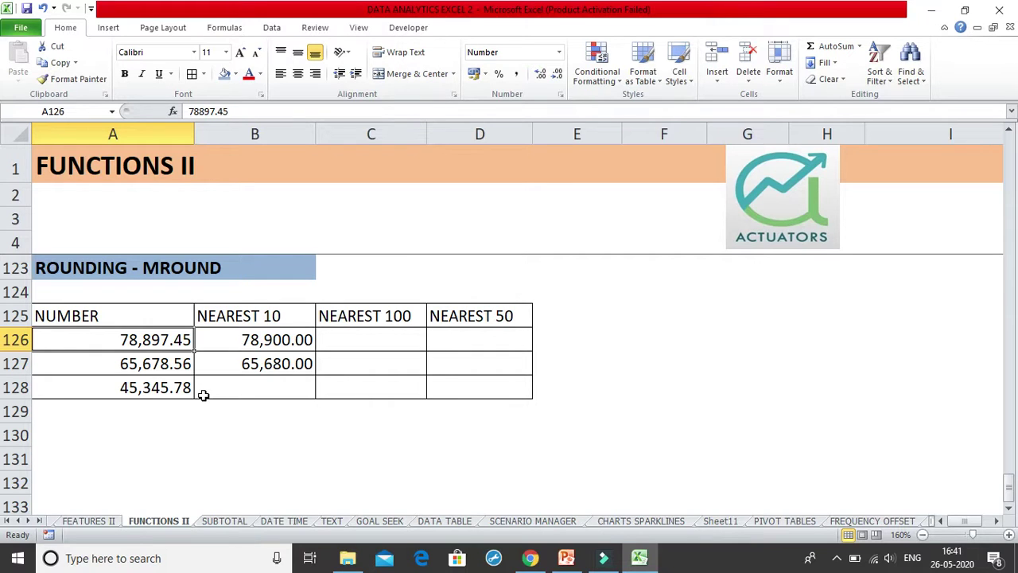
{"action": "left_click_drag", "start_coordinate": [285, 340], "coordinate": [285, 366]}
{"action": "left_click", "coordinate": [280, 365]}
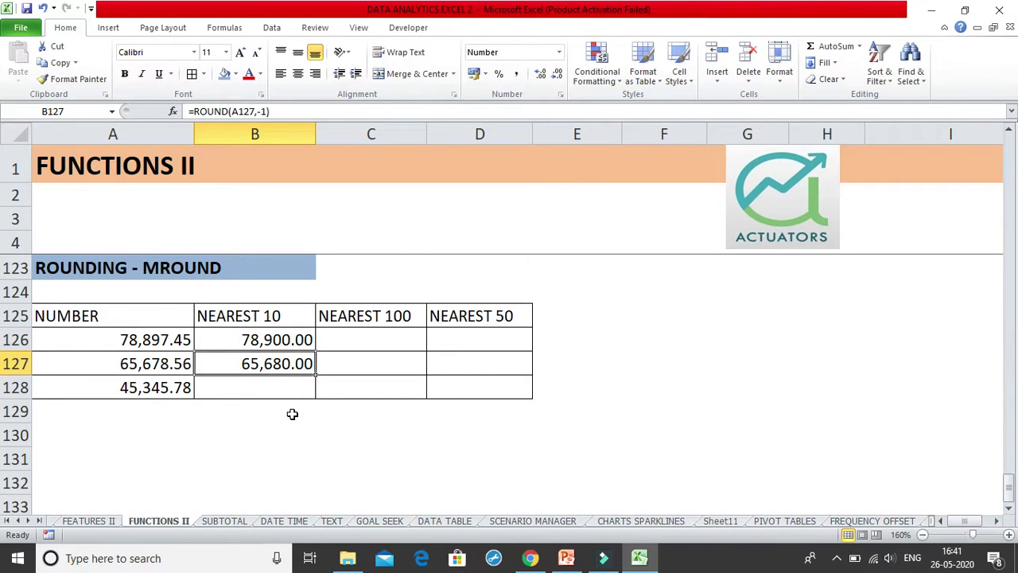
{"action": "left_click", "coordinate": [272, 388]}
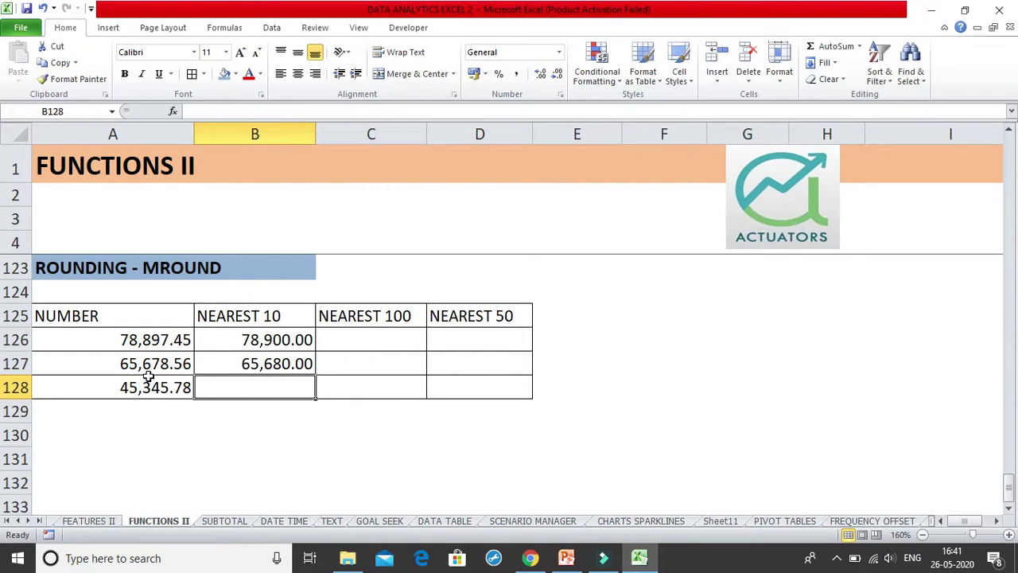
{"action": "left_click", "coordinate": [295, 366]}
{"action": "left_click_drag", "start_coordinate": [315, 374], "coordinate": [315, 395]}
{"action": "left_click", "coordinate": [289, 430]}
{"action": "key", "text": "Up"}
{"action": "key", "text": "Up"}
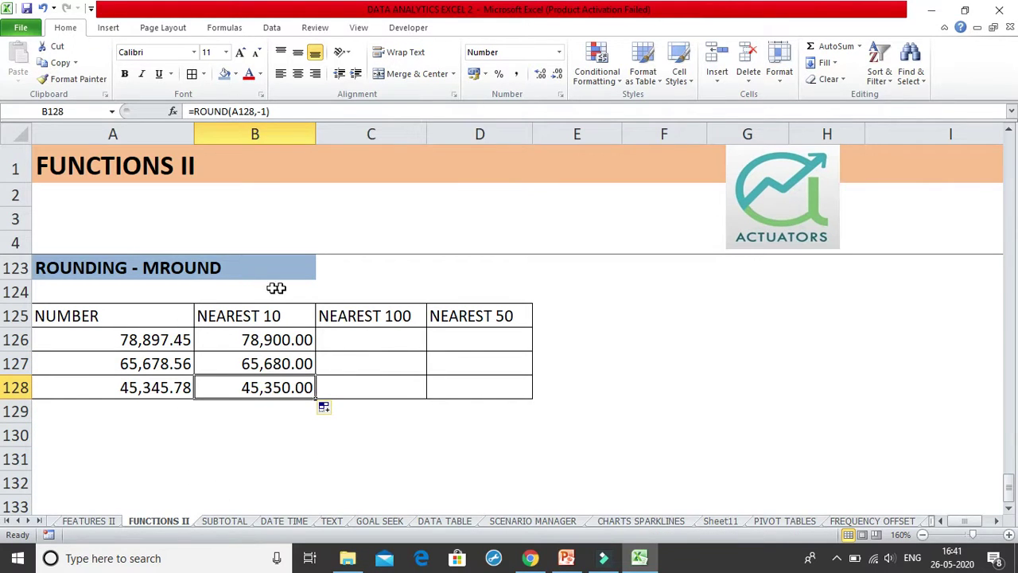
{"action": "double_click", "coordinate": [285, 344]}
Step: Enter =ROUND(A126,-2) in C126 to round 78,897.45 to 78,900.00
{"action": "left_click", "coordinate": [323, 402]}
{"action": "left_click", "coordinate": [352, 345]}
{"action": "type", "text": "=ROUND("}
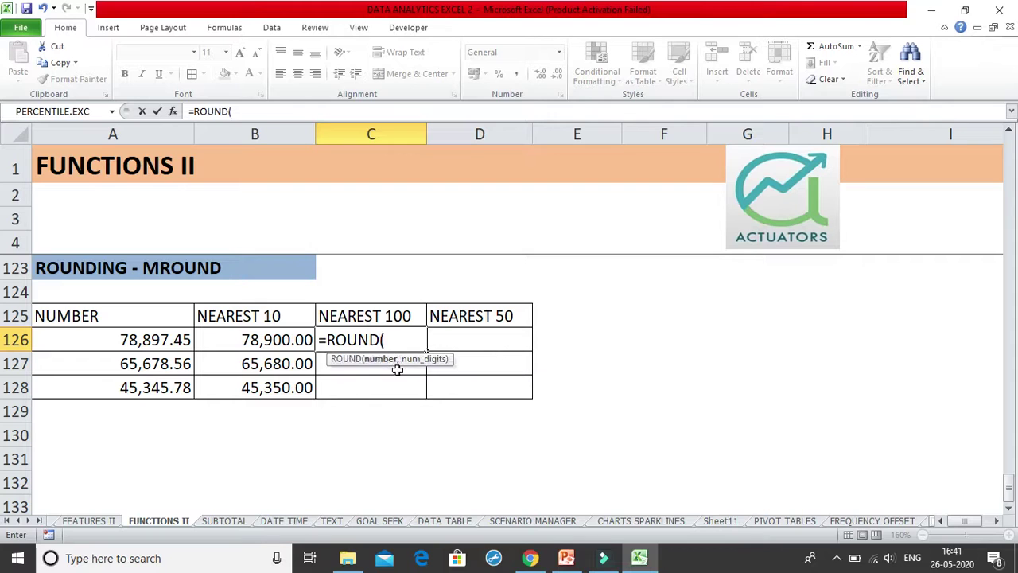
{"action": "key", "text": "Left"}
{"action": "key", "text": "Left"}
{"action": "type", "text": ","}
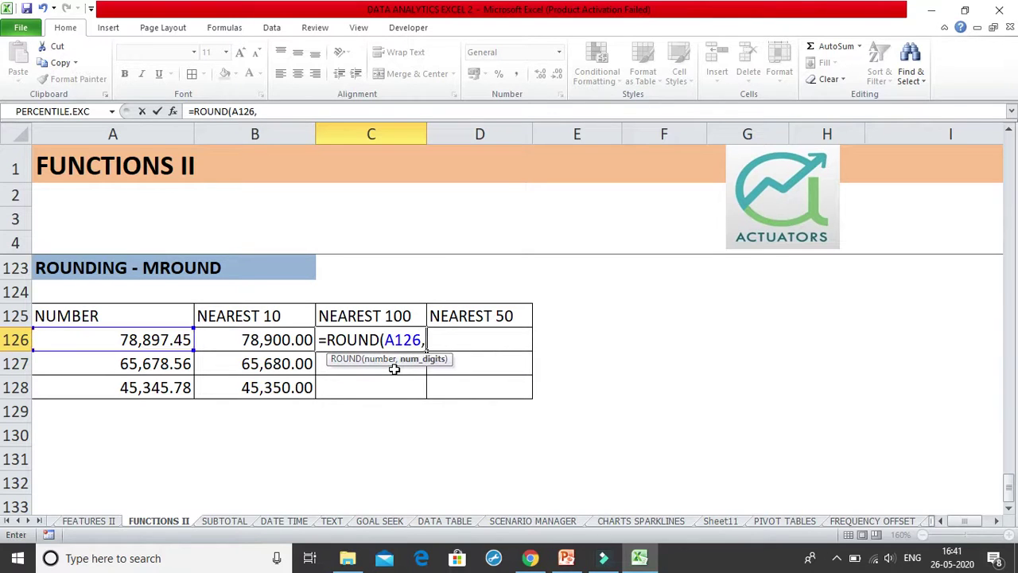
{"action": "type", "text": "-2)"}
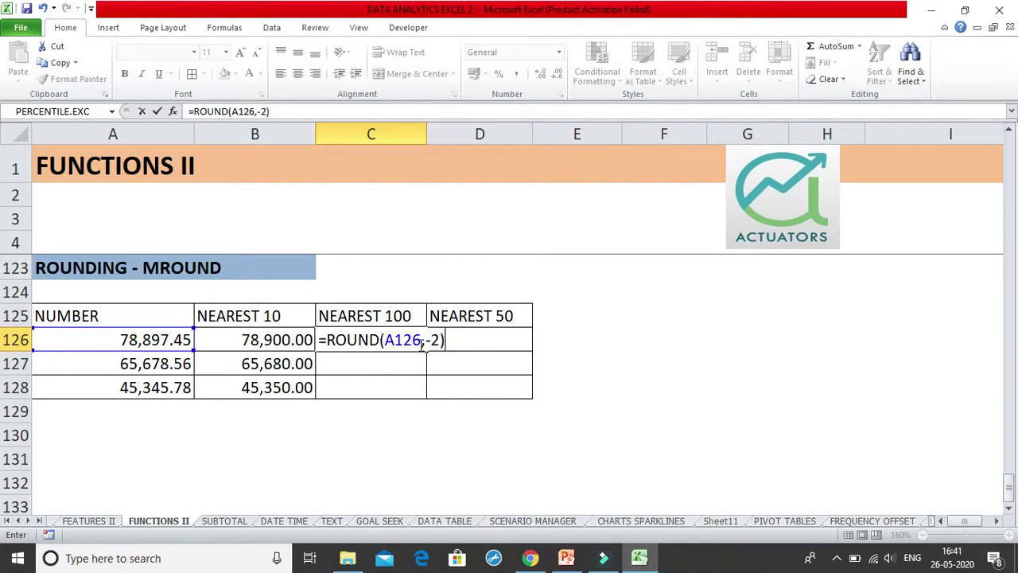
{"action": "left_click", "coordinate": [136, 328]}
{"action": "key", "text": "Return"}
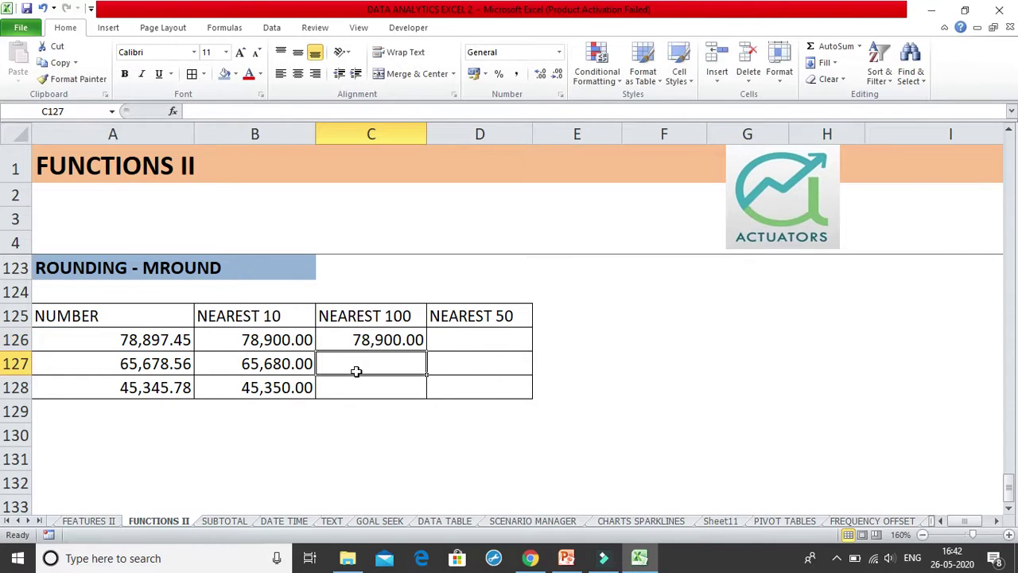
Step: Fill the nearest-100 formula down to C128, giving 65,700.00 and 45,300.00
{"action": "left_click", "coordinate": [168, 361]}
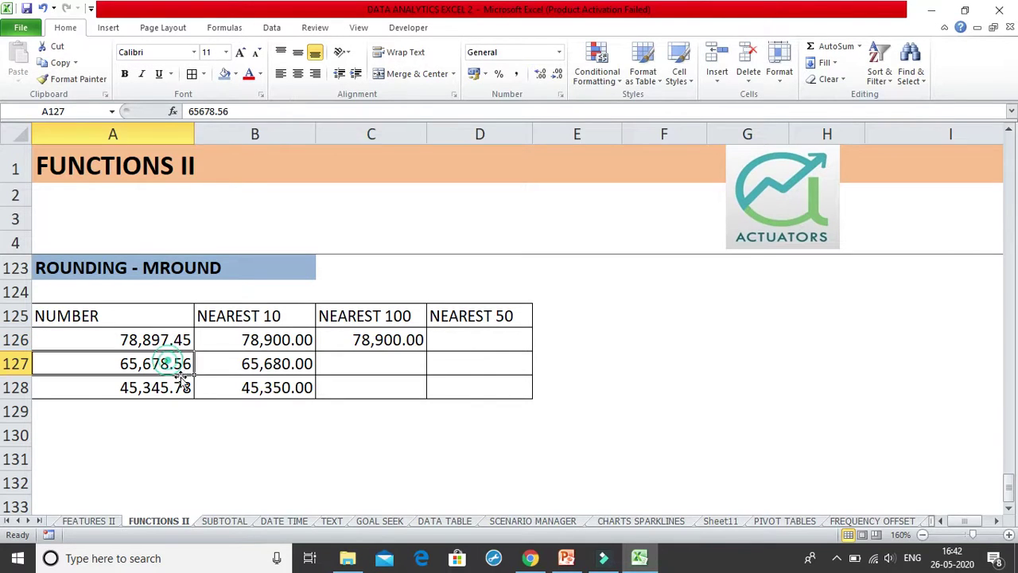
{"action": "left_click", "coordinate": [400, 341]}
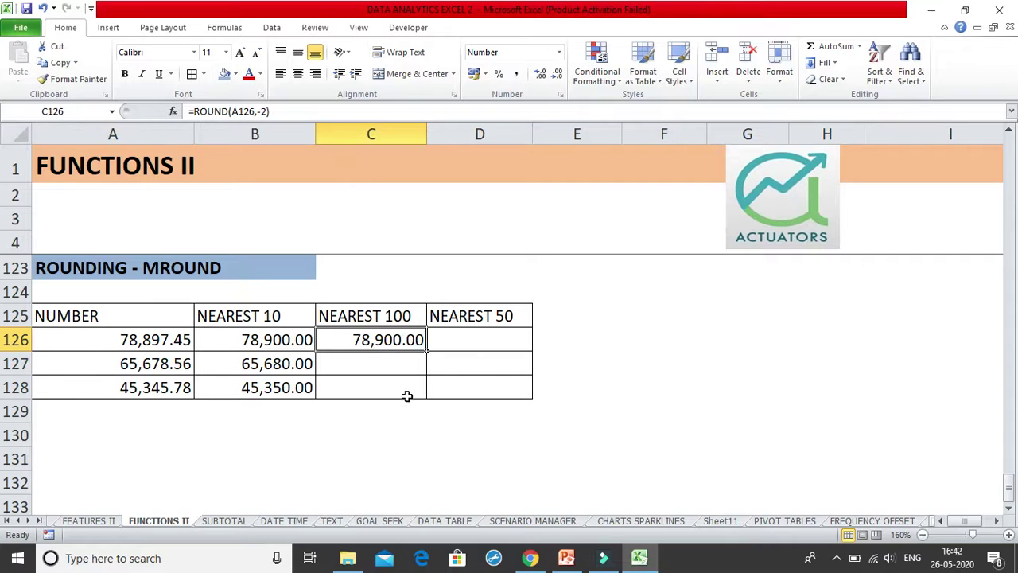
{"action": "left_click_drag", "start_coordinate": [428, 350], "coordinate": [428, 372]}
{"action": "left_click", "coordinate": [390, 364]}
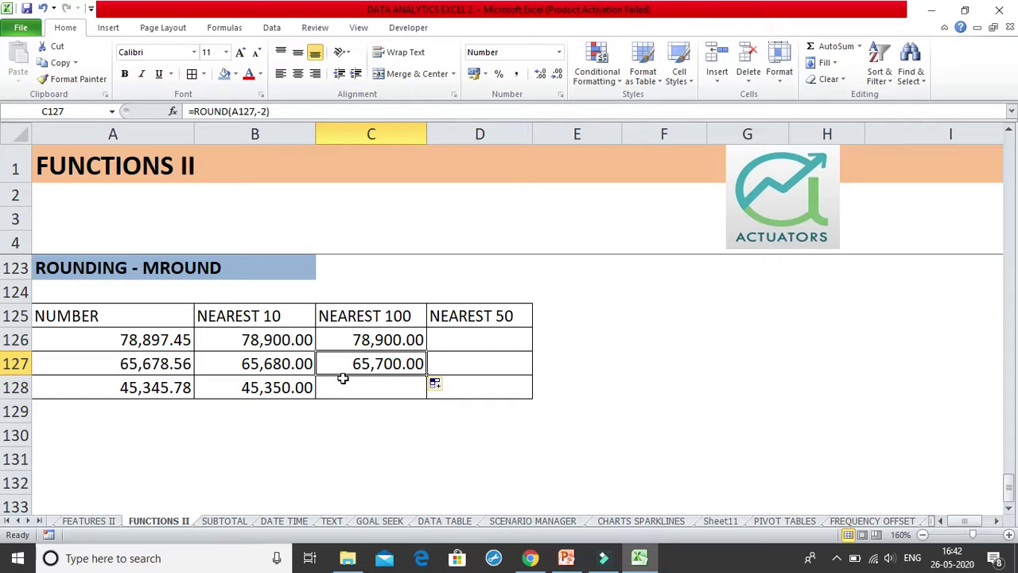
{"action": "left_click_drag", "start_coordinate": [429, 380], "coordinate": [400, 390]}
{"action": "left_click", "coordinate": [400, 391]}
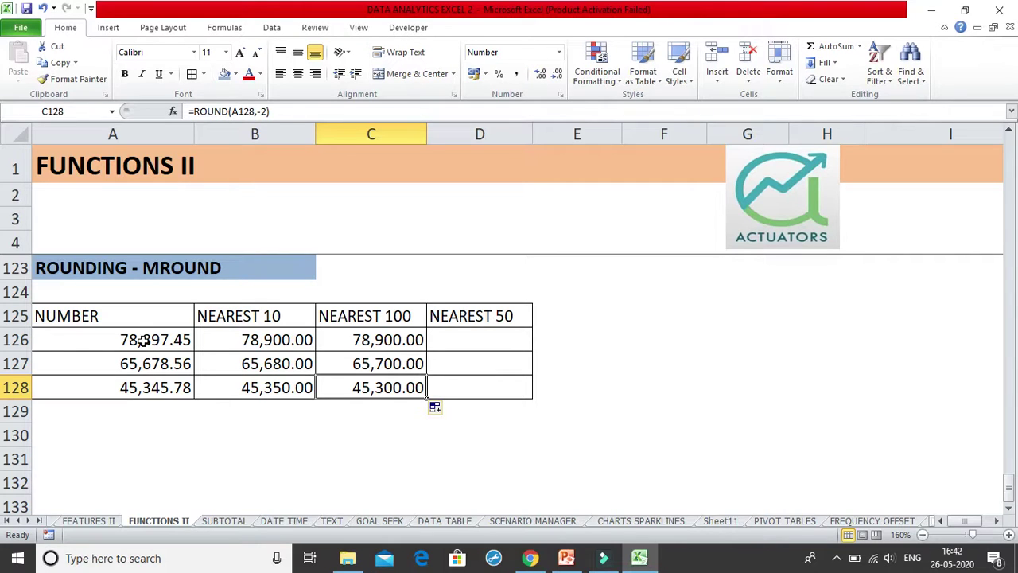
Step: Compare the NEAREST 10 and NEAREST 100 headings and review C126's formula
{"action": "left_click", "coordinate": [283, 316]}
{"action": "left_click", "coordinate": [417, 316]}
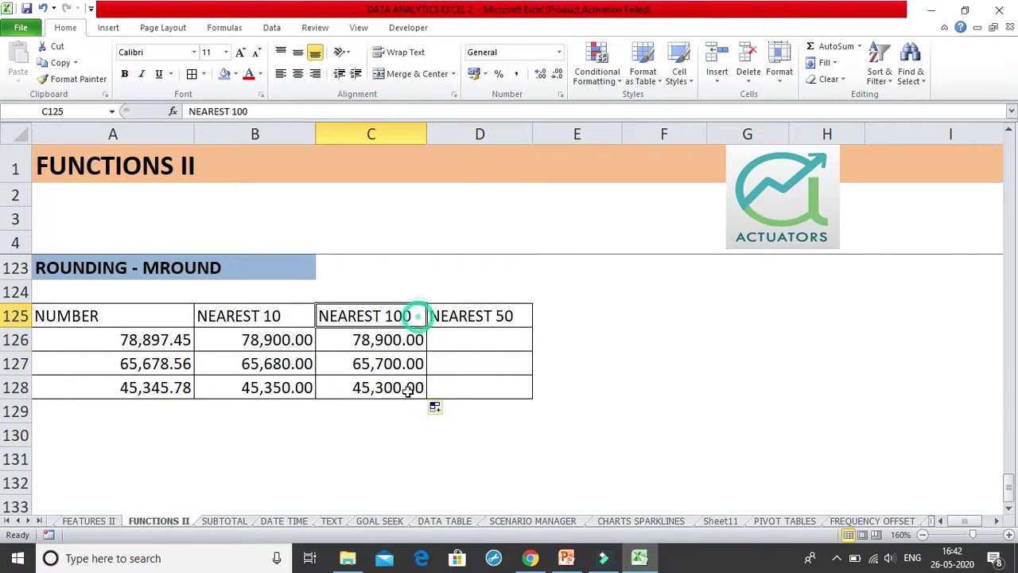
{"action": "double_click", "coordinate": [353, 341]}
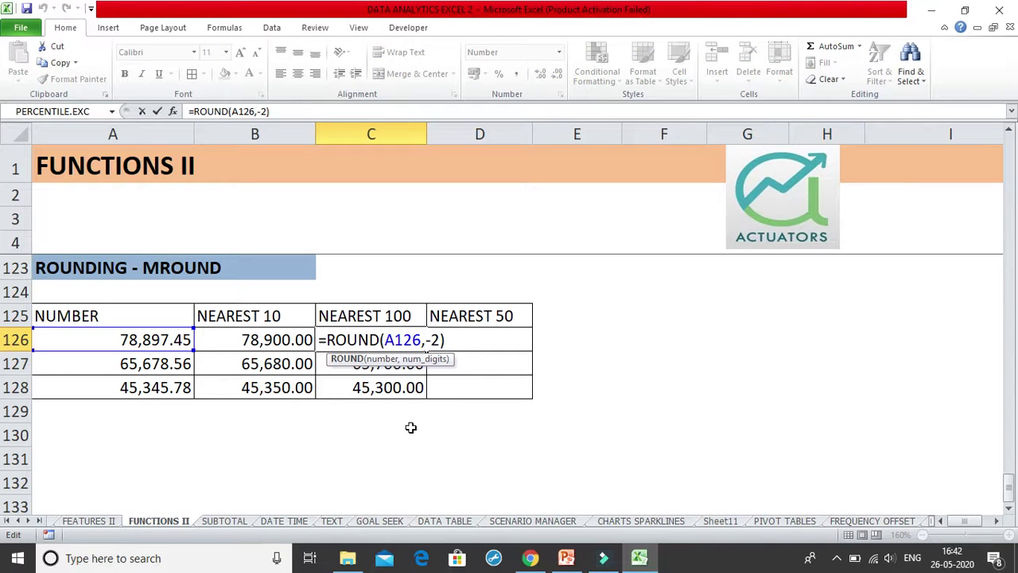
{"action": "left_click", "coordinate": [411, 430]}
{"action": "left_click", "coordinate": [454, 338]}
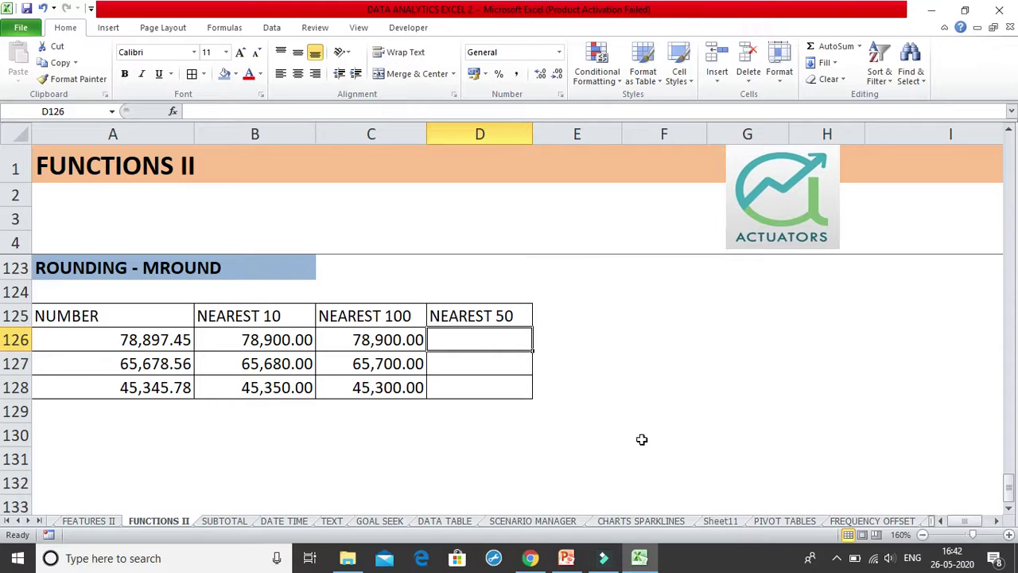
Step: Enter =ROUND(A126,-5) in D126, showing 1,00,000.00, then switch to PowerPoint slide 40
{"action": "type", "text": "="}
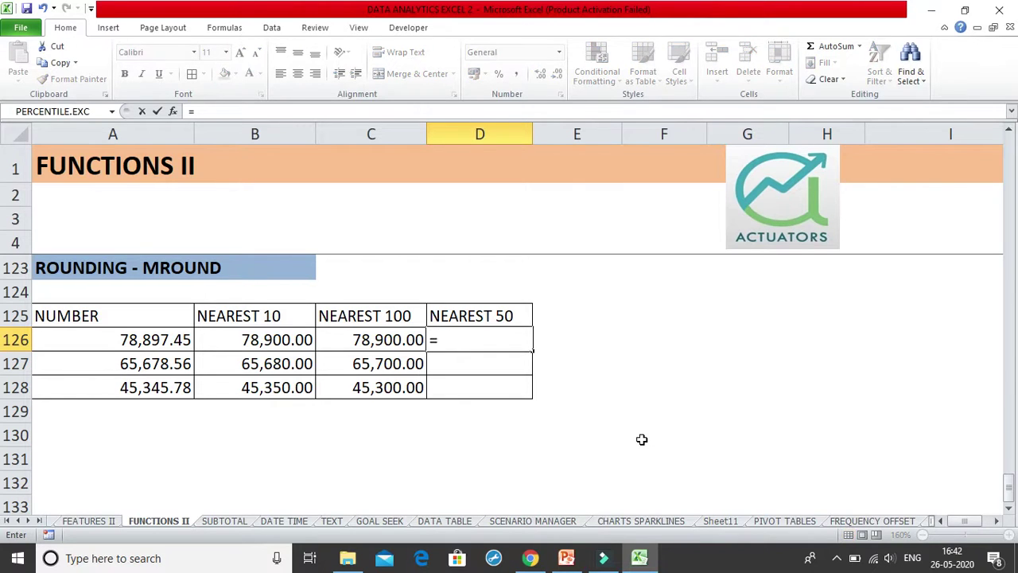
{"action": "type", "text": "ROUND("}
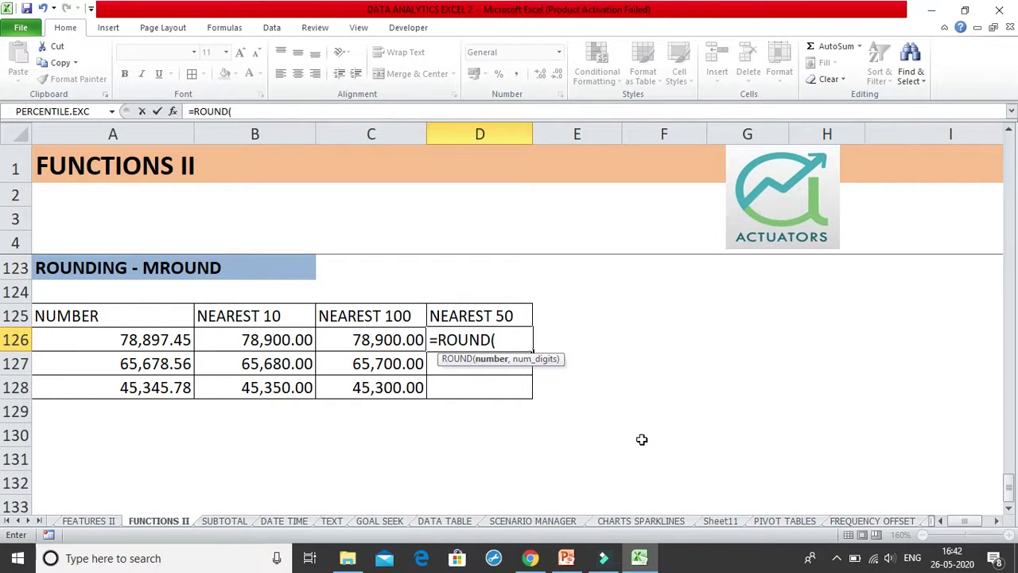
{"action": "left_click", "coordinate": [178, 345]}
{"action": "type", "text": ","}
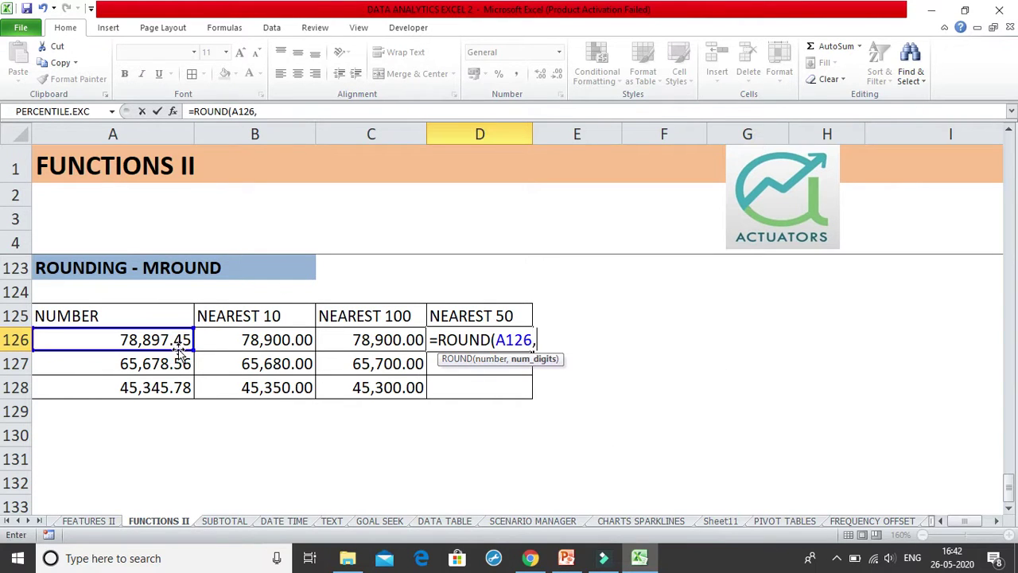
{"action": "type", "text": "-5)"}
{"action": "key", "text": "Return"}
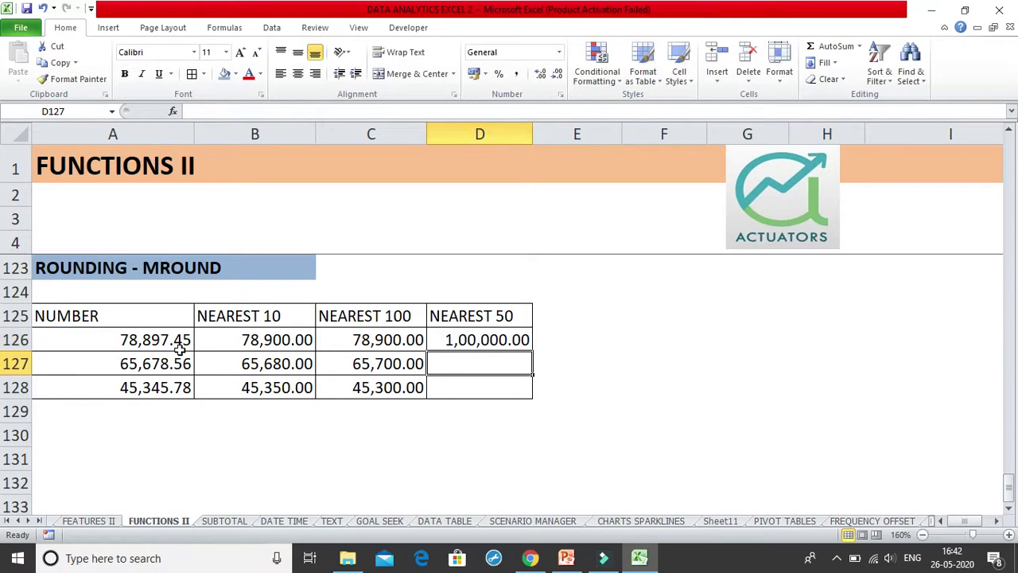
{"action": "left_click", "coordinate": [475, 338]}
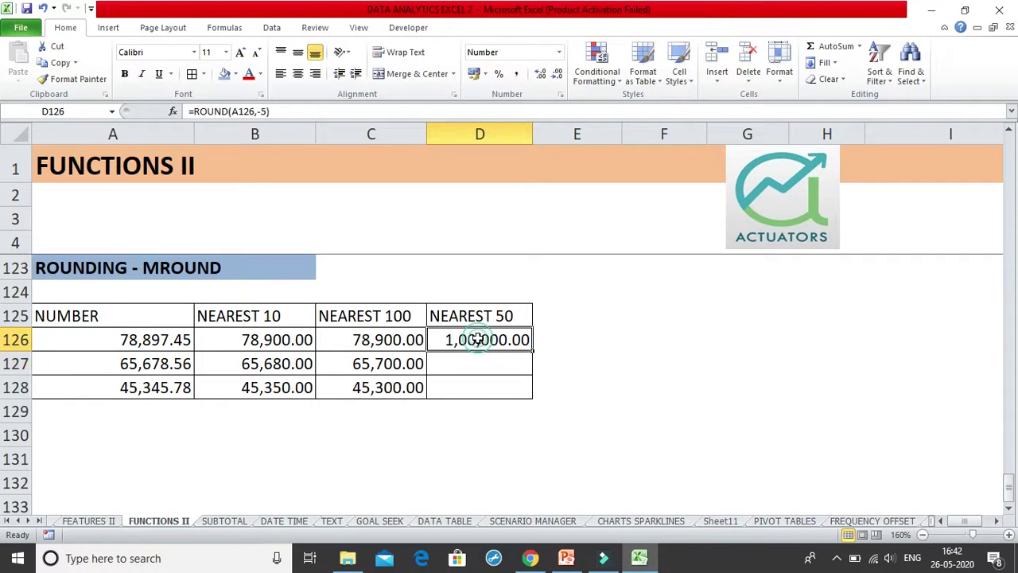
{"action": "double_click", "coordinate": [518, 340]}
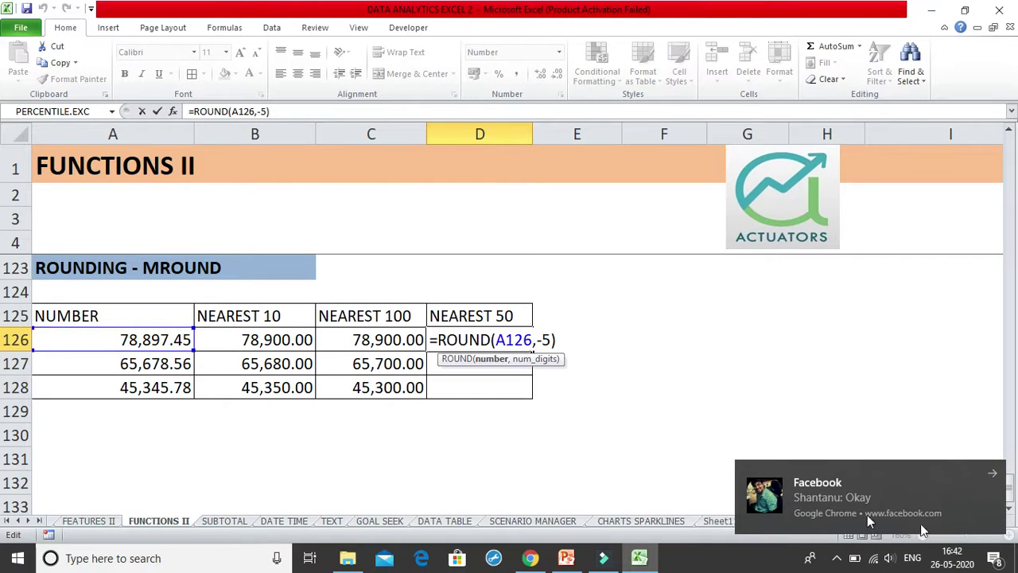
{"action": "key", "text": "alt+Tab"}
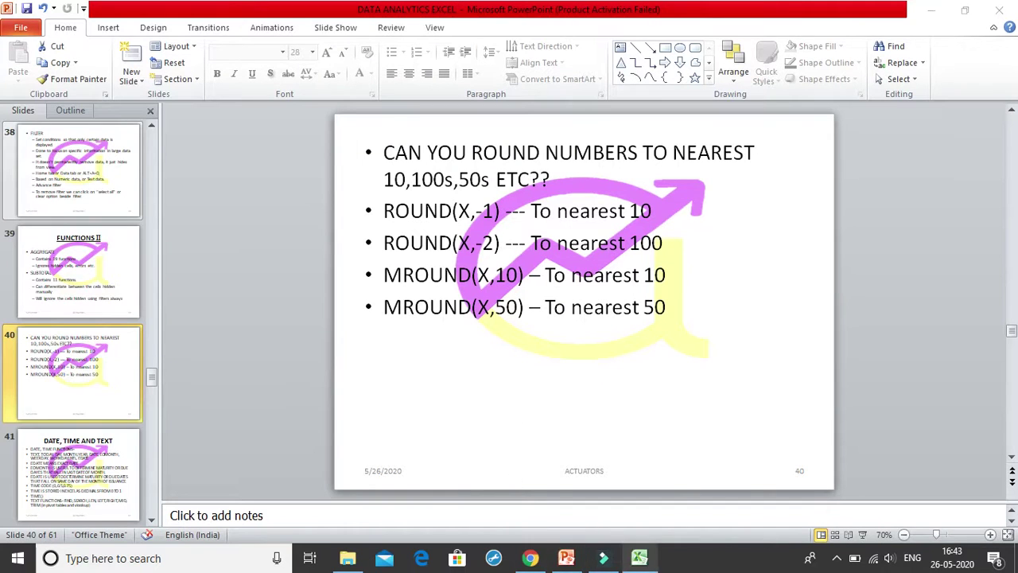
Step: Return from the PowerPoint rounding slide to the Excel workbook
{"action": "left_click", "coordinate": [639, 557]}
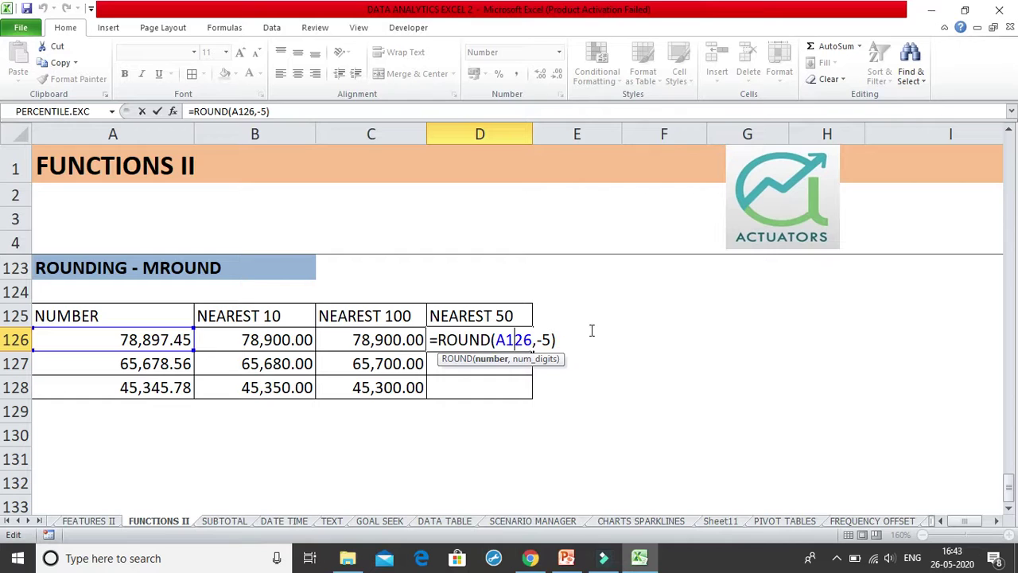
Step: Delete the rounded results in B127:D131, leaving only row 126 filled
{"action": "key", "text": "Return"}
{"action": "left_click_drag", "start_coordinate": [226, 366], "coordinate": [436, 457]}
{"action": "key", "text": "Delete"}
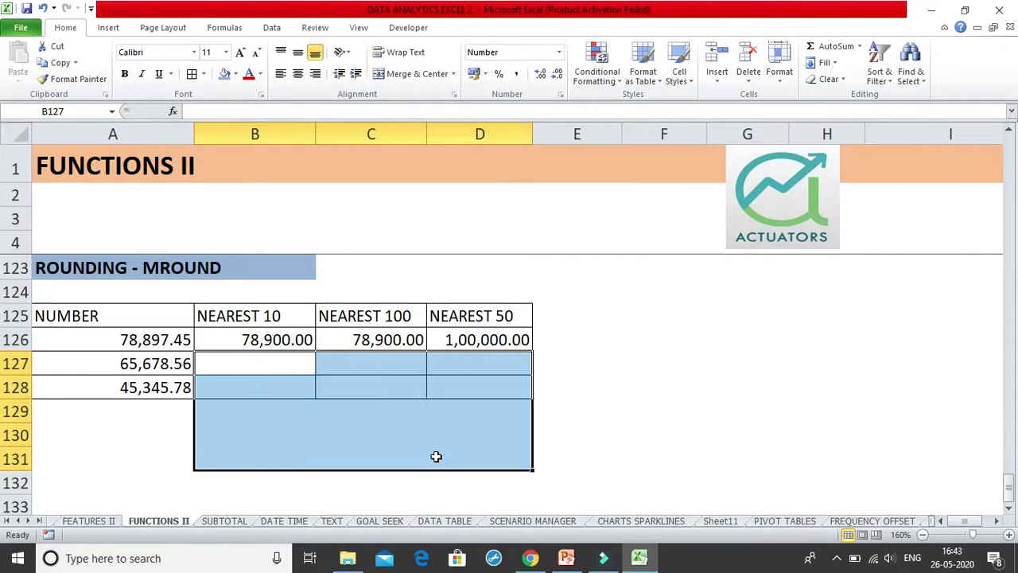
{"action": "left_click", "coordinate": [382, 384]}
{"action": "left_click", "coordinate": [265, 363]}
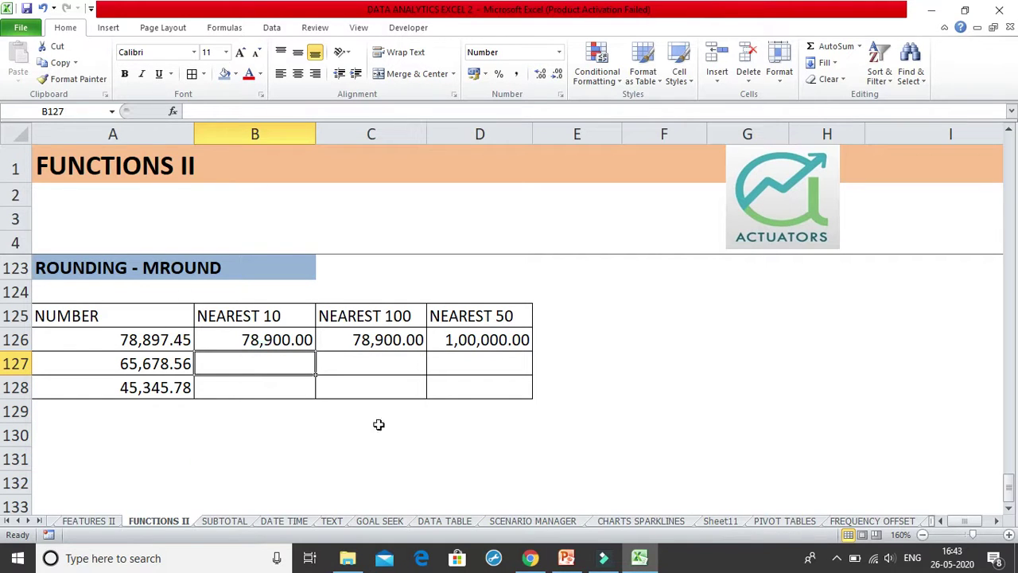
Step: Highlight the NEAREST 50 column and the ROUNDING - MROUND title
{"action": "left_click_drag", "start_coordinate": [491, 310], "coordinate": [493, 388]}
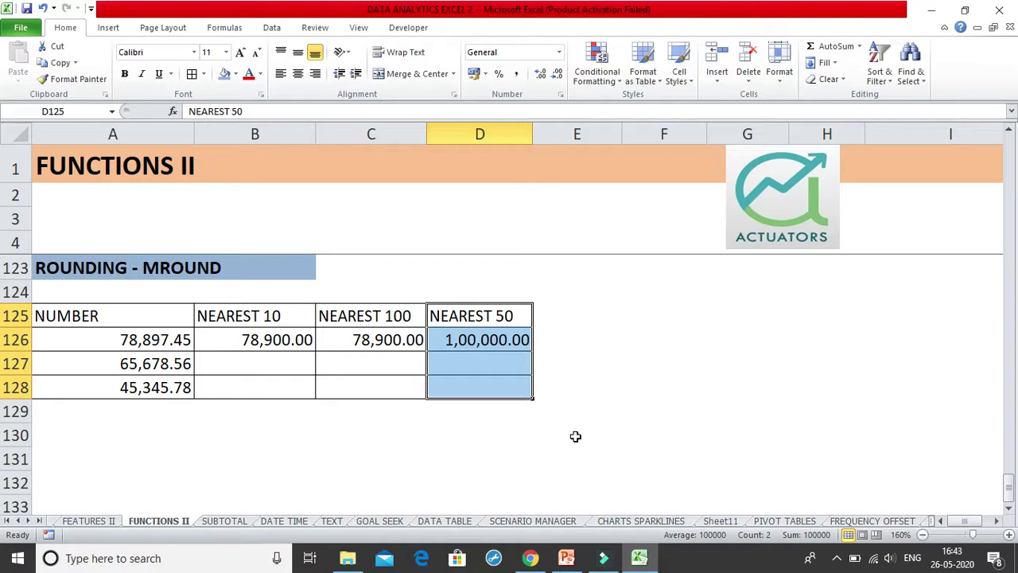
{"action": "left_click", "coordinate": [226, 271]}
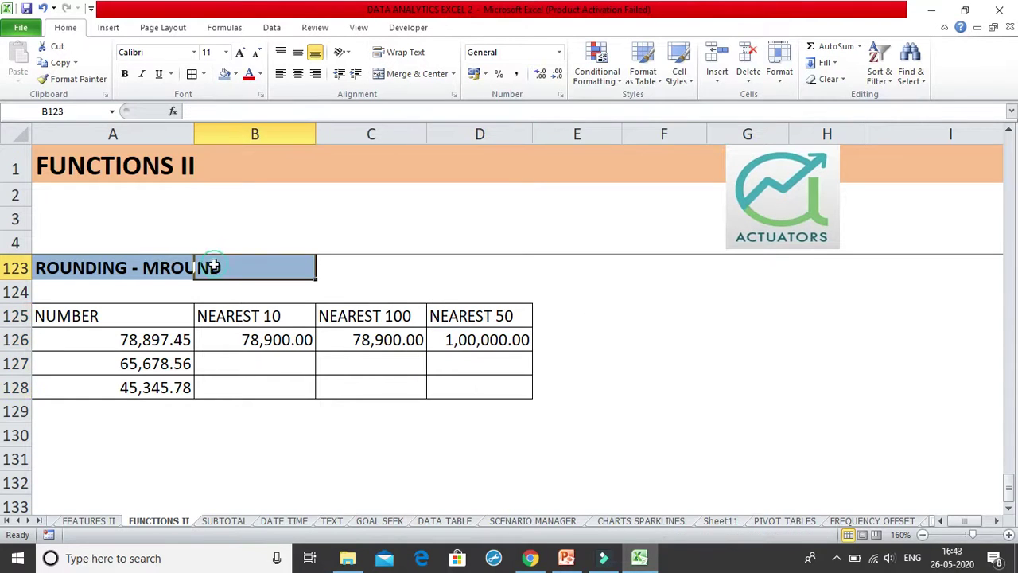
{"action": "left_click", "coordinate": [172, 264]}
{"action": "left_click", "coordinate": [263, 358]}
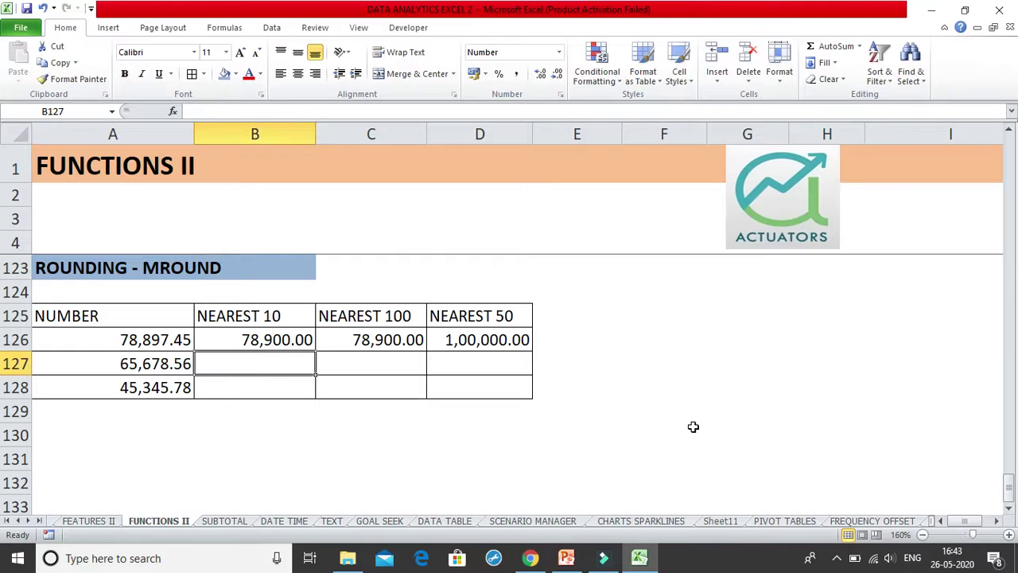
Step: Enter =MROUND(A127,10) in B127, giving 65,680.00
{"action": "type", "text": "=MROUND("}
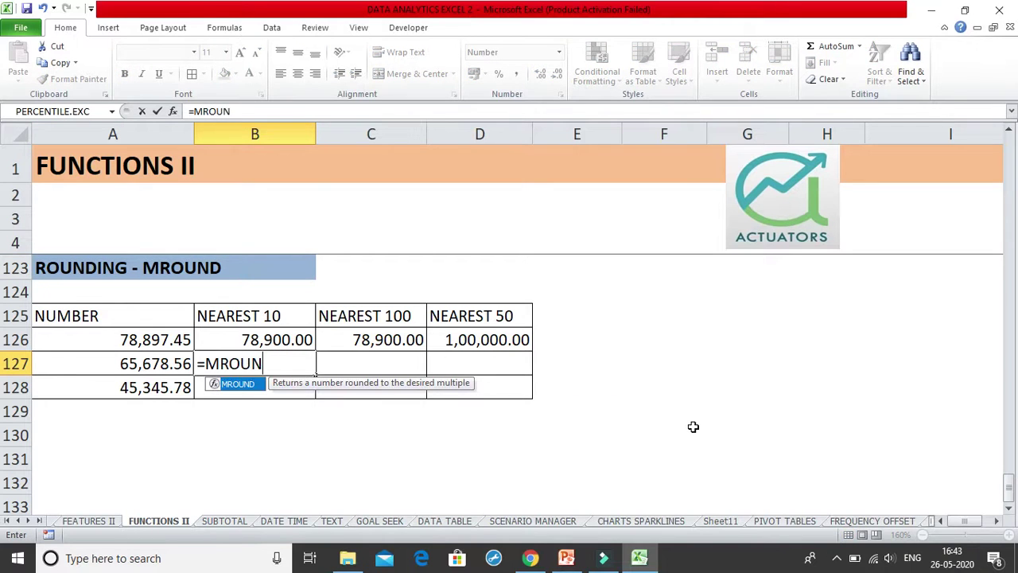
{"action": "left_click", "coordinate": [164, 367]}
{"action": "type", "text": ","}
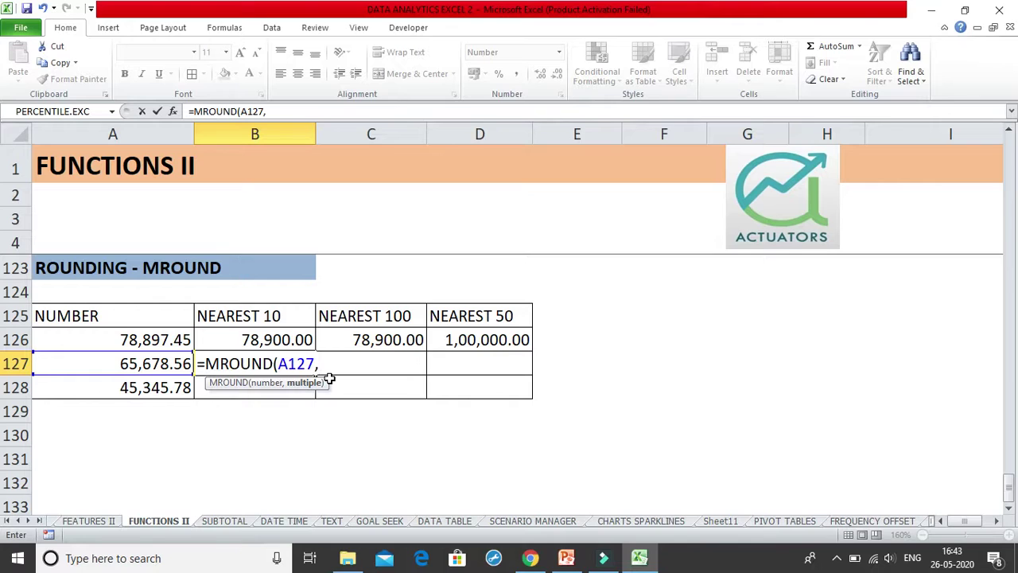
{"action": "type", "text": "10)"}
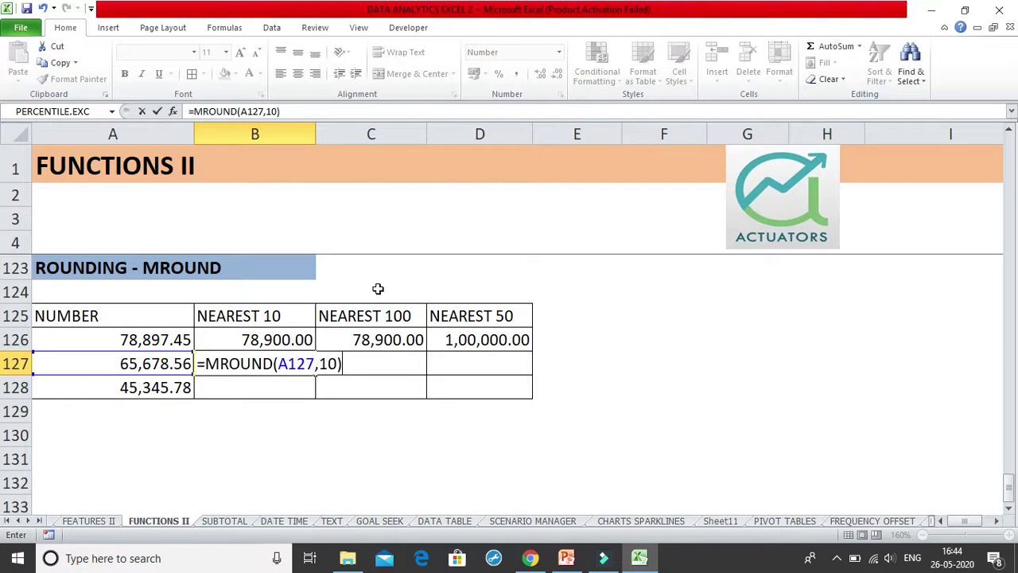
{"action": "key", "text": "Return"}
{"action": "left_click", "coordinate": [293, 371]}
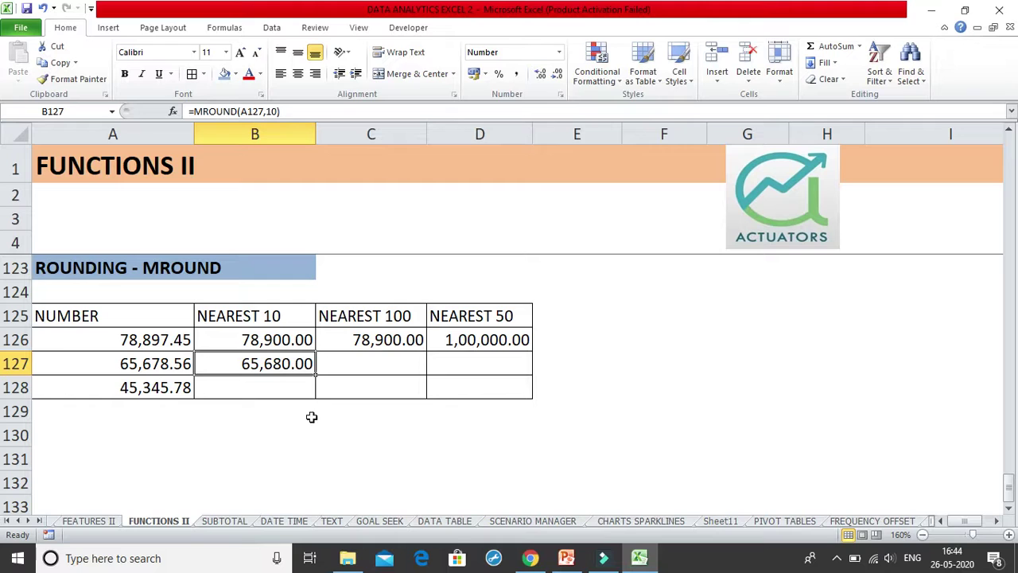
{"action": "left_click", "coordinate": [355, 371]}
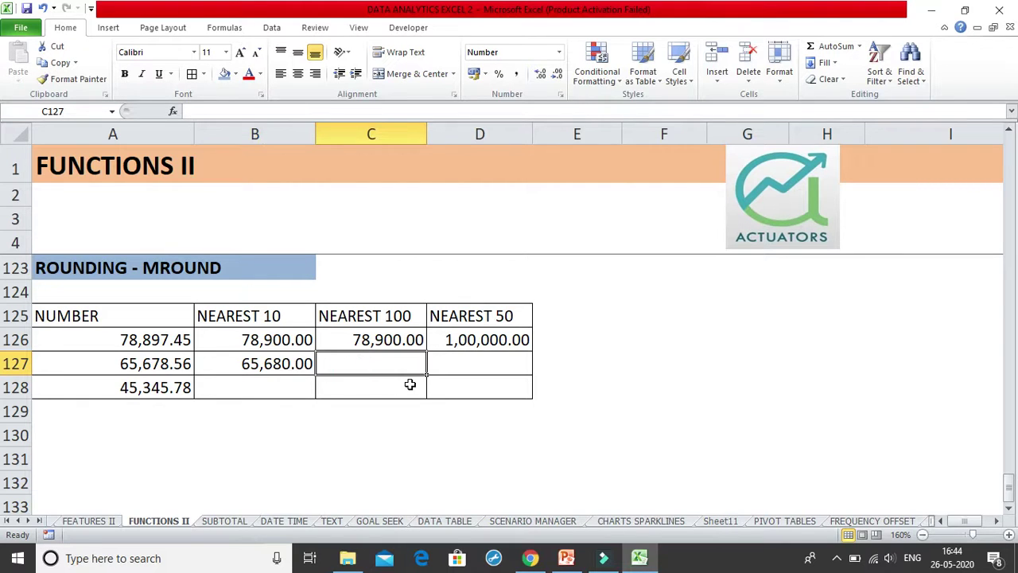
Step: Enter =MROUND(A127,100) in C127, giving 65,700.00
{"action": "type", "text": "=MROUND("}
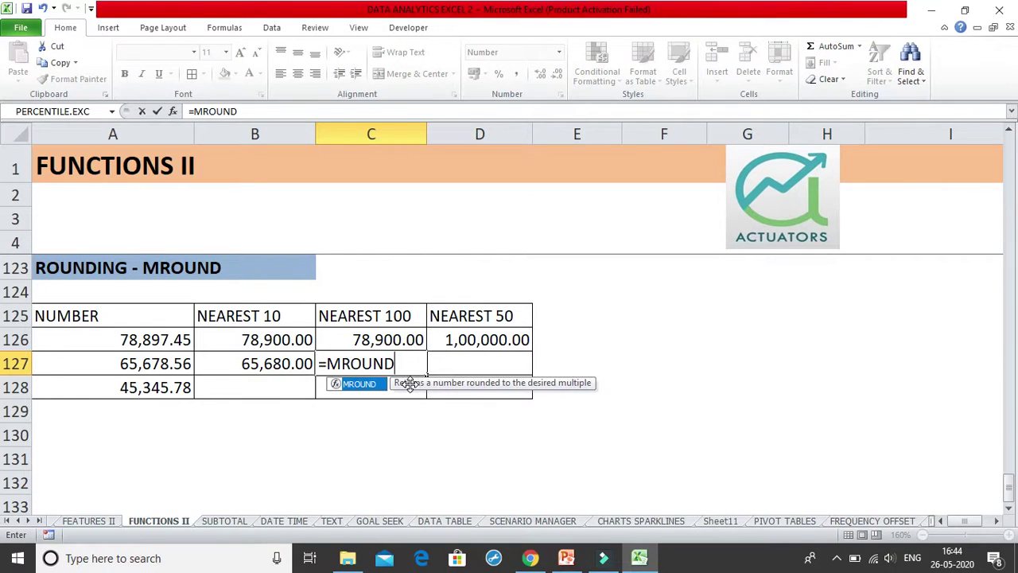
{"action": "left_click", "coordinate": [177, 362]}
{"action": "type", "text": ","}
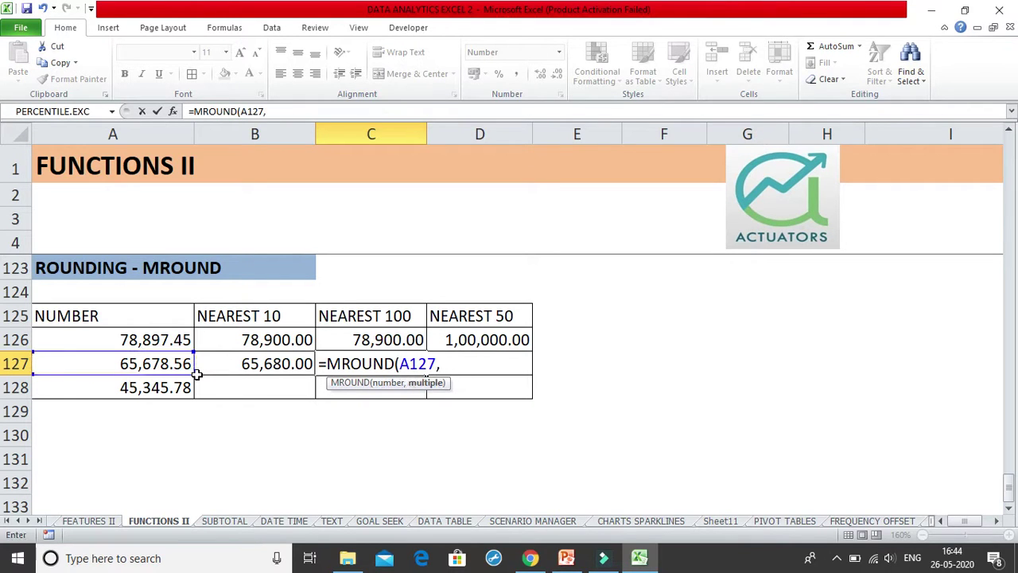
{"action": "type", "text": "100"}
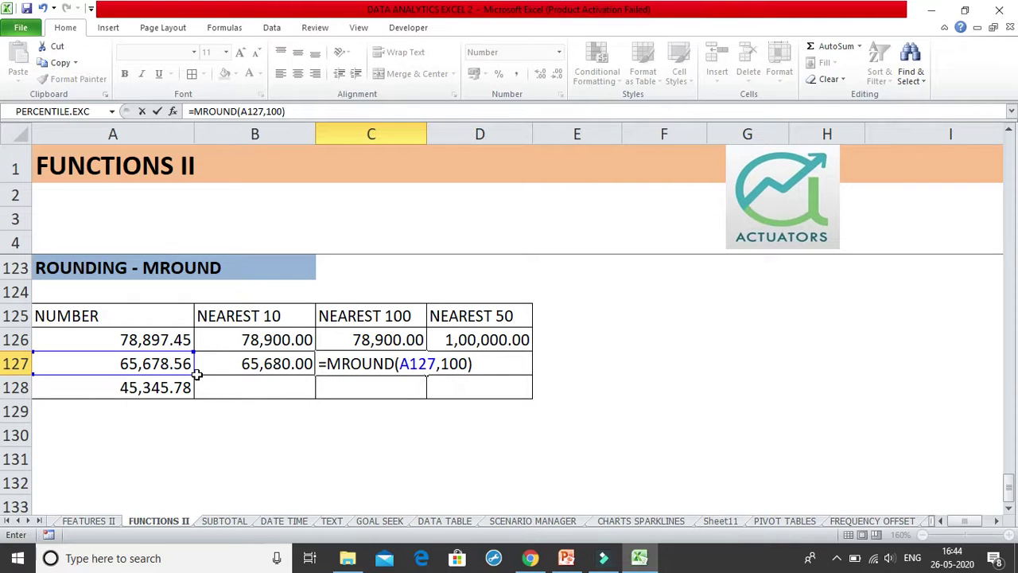
{"action": "key", "text": "Return"}
{"action": "left_click", "coordinate": [386, 365]}
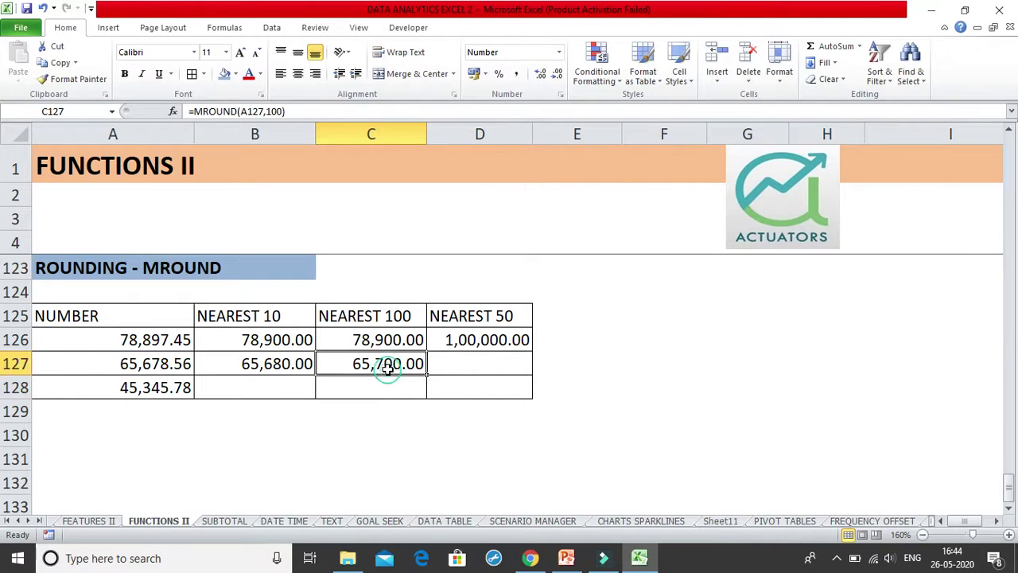
{"action": "left_click", "coordinate": [445, 363]}
Step: Enter =MROUND(A127,50) in D127 to get 65700, and compare it with D126's ROUND
{"action": "type", "text": "="}
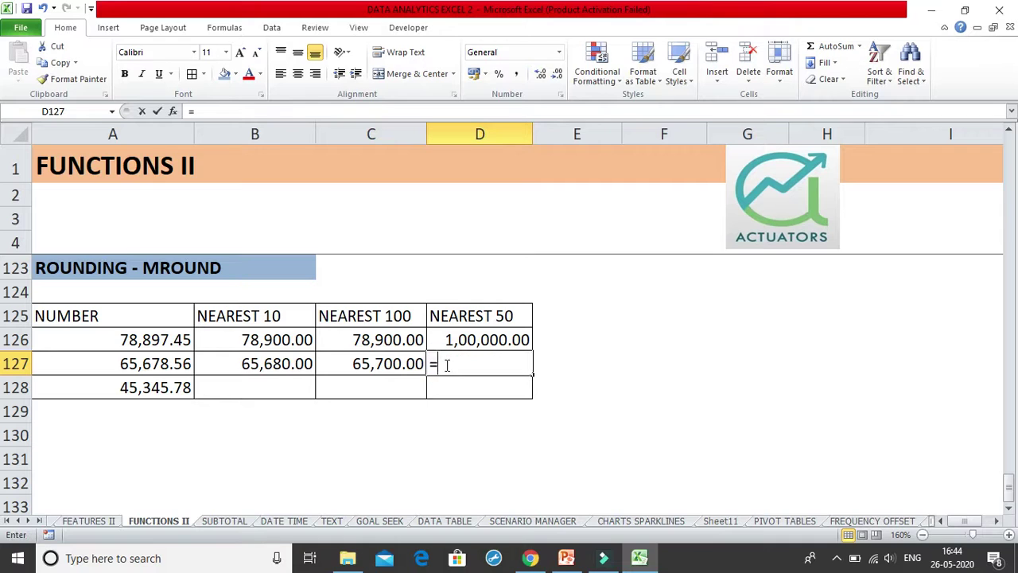
{"action": "type", "text": "MROUND("}
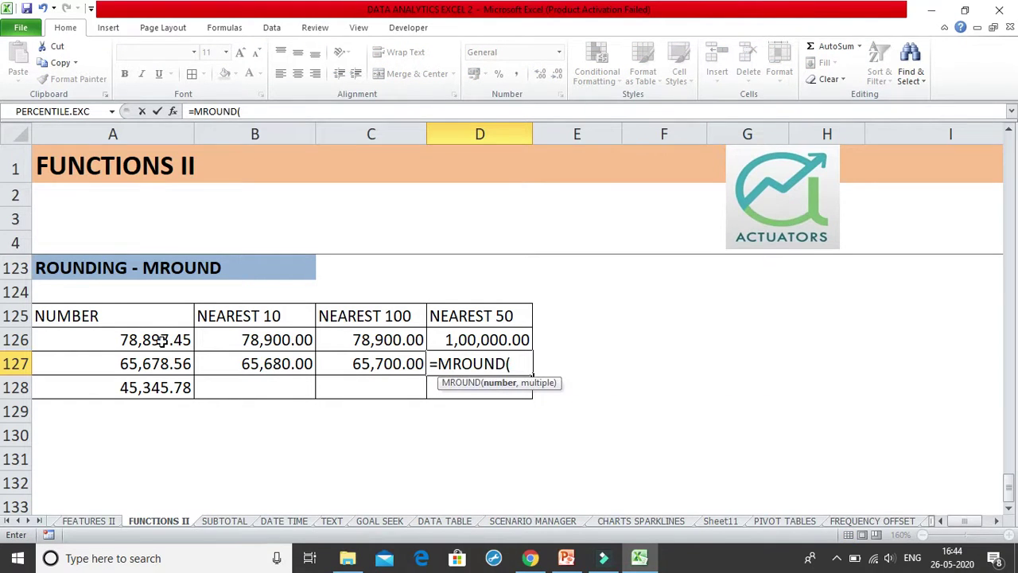
{"action": "left_click", "coordinate": [160, 363]}
{"action": "type", "text": ","}
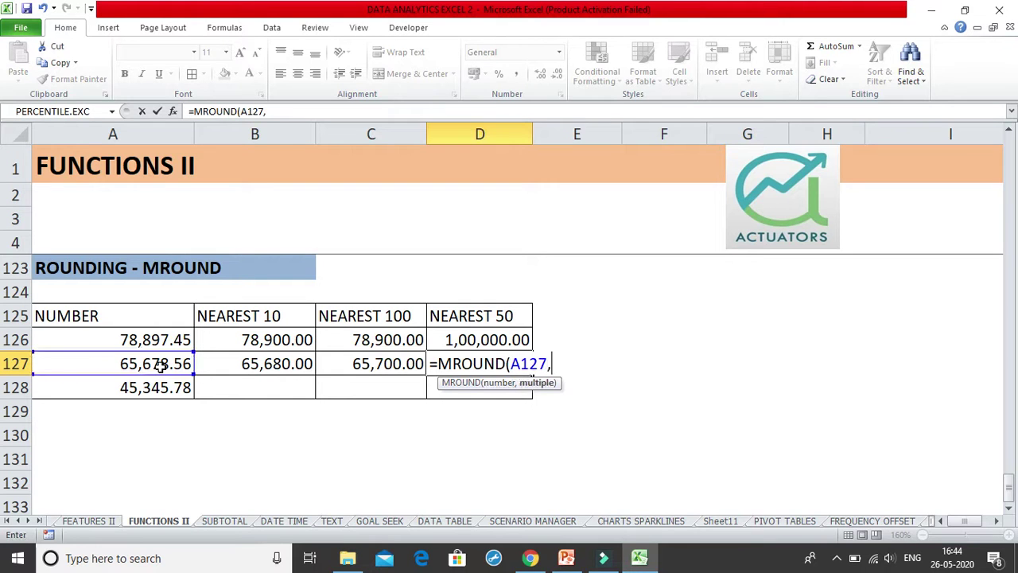
{"action": "type", "text": "50"}
{"action": "key", "text": "Return"}
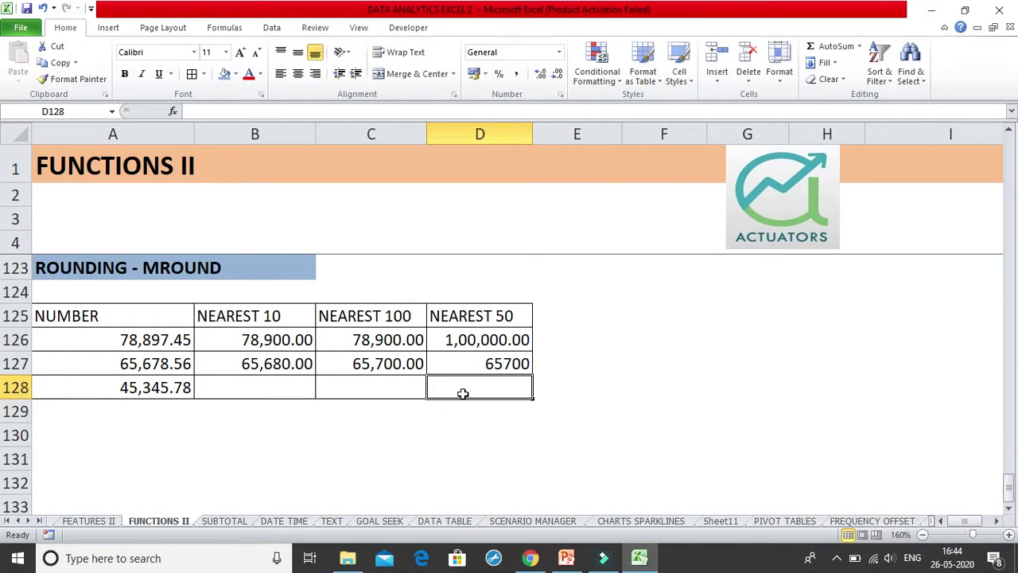
{"action": "left_click", "coordinate": [469, 368]}
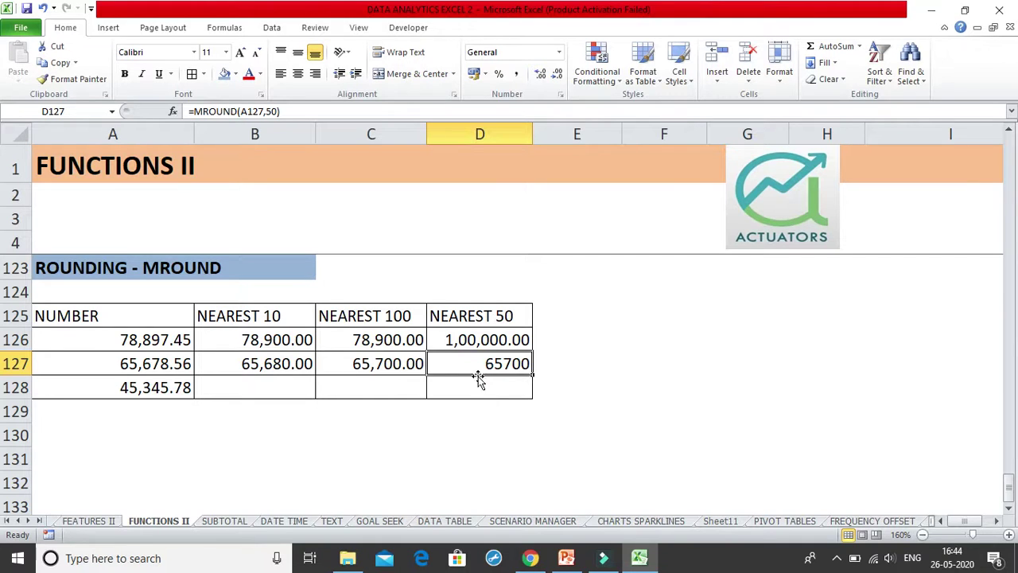
{"action": "left_click", "coordinate": [490, 337]}
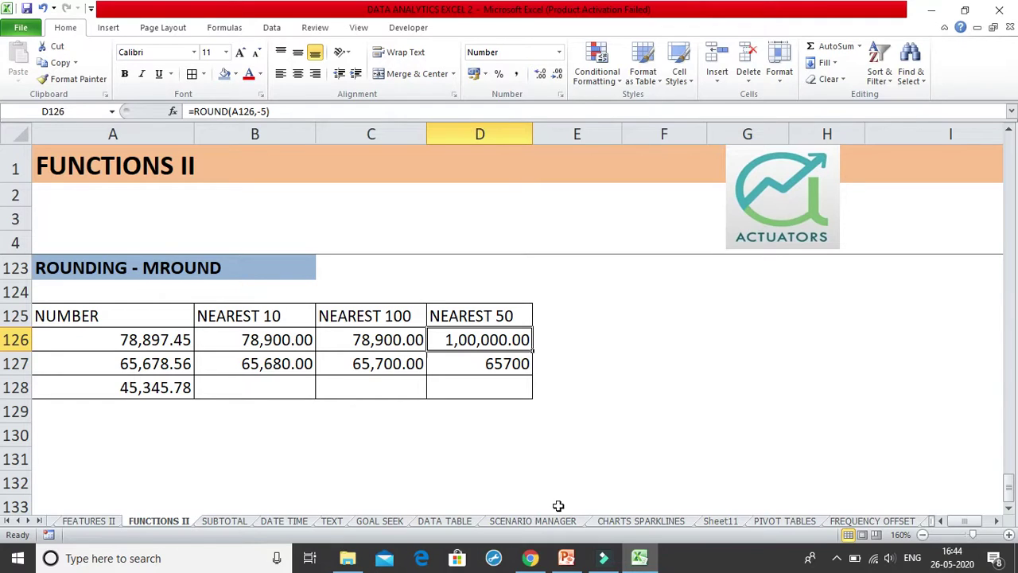
Step: Fill the nearest-50 formula from D127 and the nearest-100 formula from C127 down into row 128
{"action": "left_click", "coordinate": [525, 362]}
{"action": "left_click_drag", "start_coordinate": [533, 374], "coordinate": [535, 398]}
{"action": "left_click", "coordinate": [409, 358]}
{"action": "left_click_drag", "start_coordinate": [426, 375], "coordinate": [434, 400]}
{"action": "left_click", "coordinate": [465, 475]}
Step: Check the copied formulas in C128 and D128 against the NEAREST 100 header and row 126
{"action": "left_click", "coordinate": [517, 390]}
{"action": "left_click", "coordinate": [410, 388]}
{"action": "left_click", "coordinate": [465, 391]}
{"action": "left_click", "coordinate": [411, 318]}
{"action": "left_click", "coordinate": [471, 338]}
{"action": "left_click", "coordinate": [481, 388]}
{"action": "left_click", "coordinate": [410, 388]}
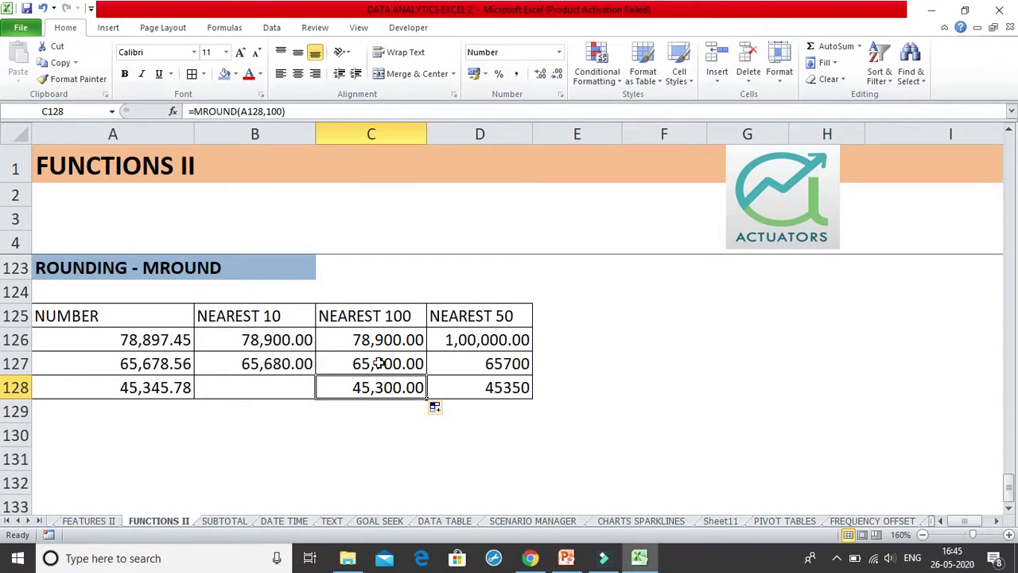
{"action": "left_click", "coordinate": [163, 368]}
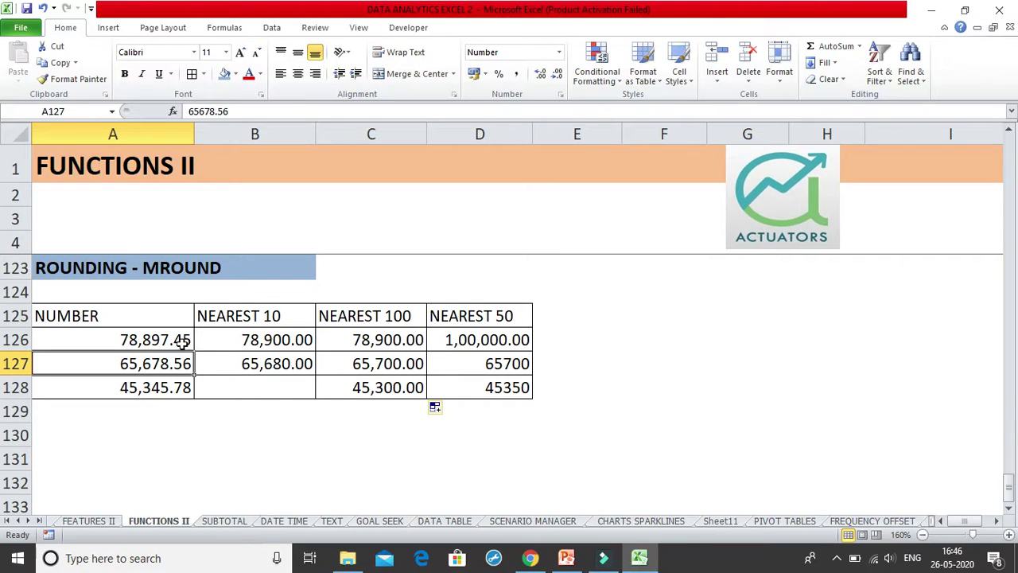
{"action": "left_click", "coordinate": [628, 370]}
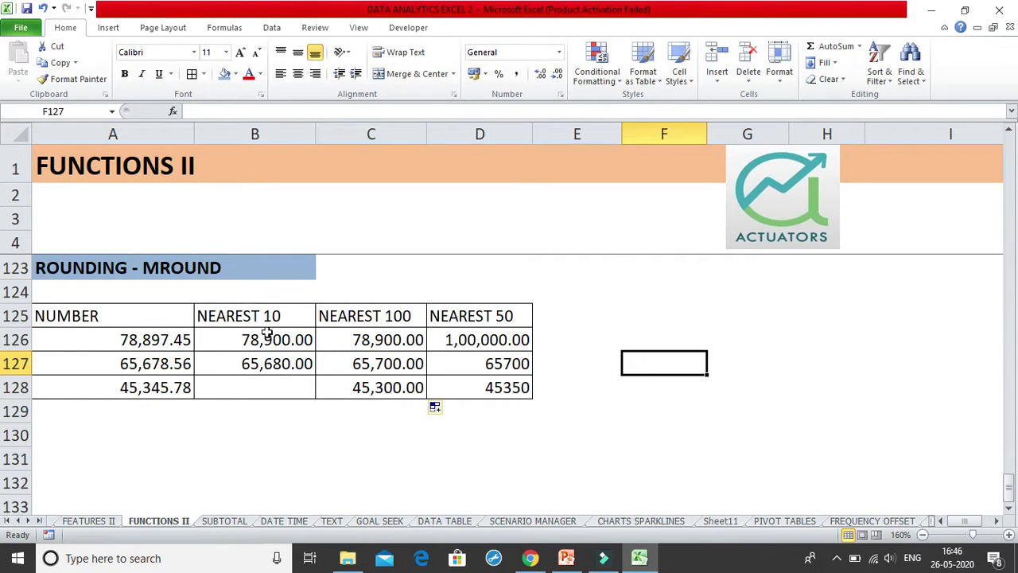
Step: Enter 65650 in E127, beside the nearest-50 result for 65,678.56
{"action": "left_click", "coordinate": [149, 368]}
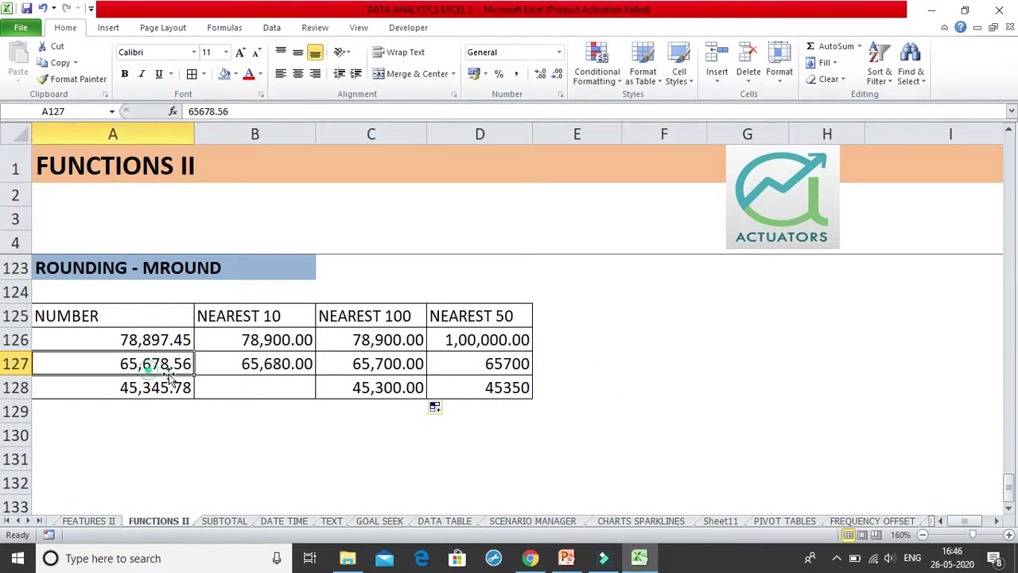
{"action": "left_click", "coordinate": [612, 366]}
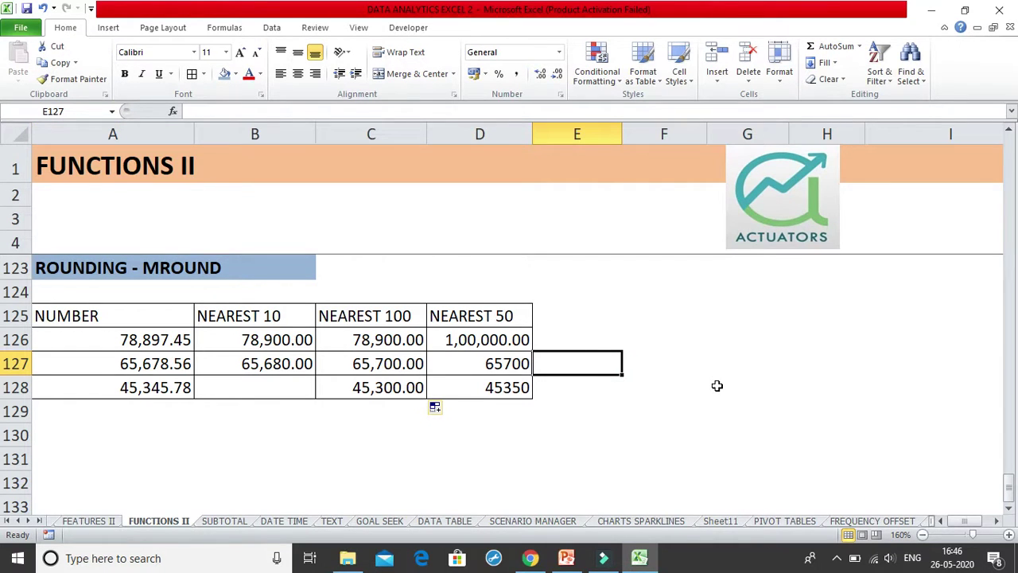
{"action": "type", "text": "656"}
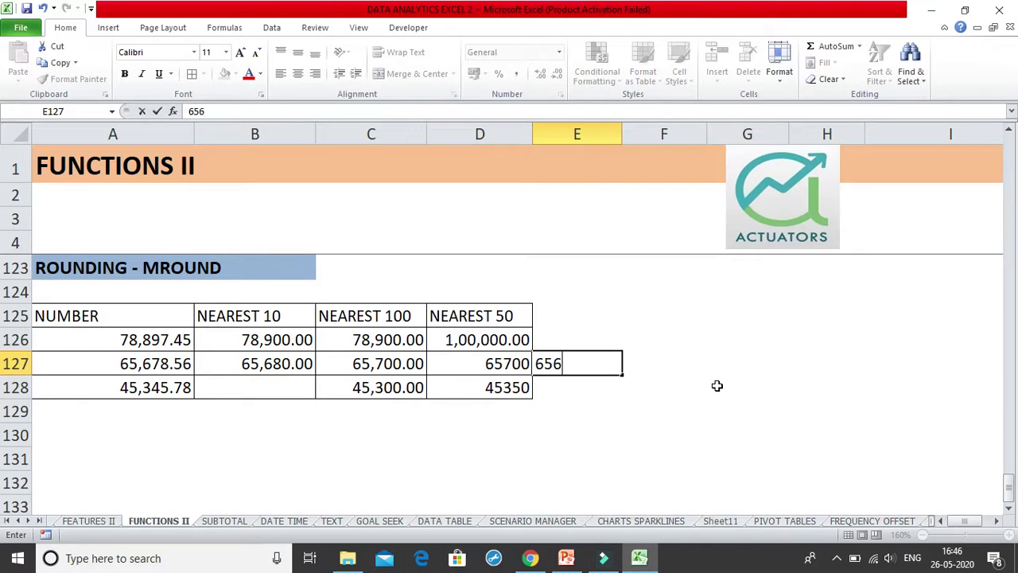
{"action": "type", "text": "50"}
{"action": "left_click", "coordinate": [723, 413]}
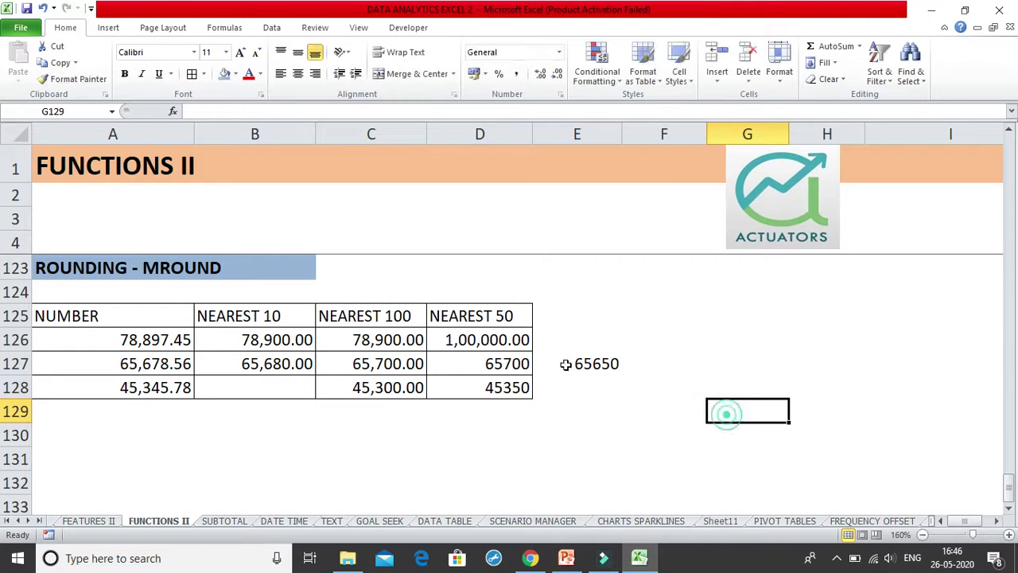
Step: Edit the E127 note to read "65,650 OR 65,700"
{"action": "left_click", "coordinate": [616, 365]}
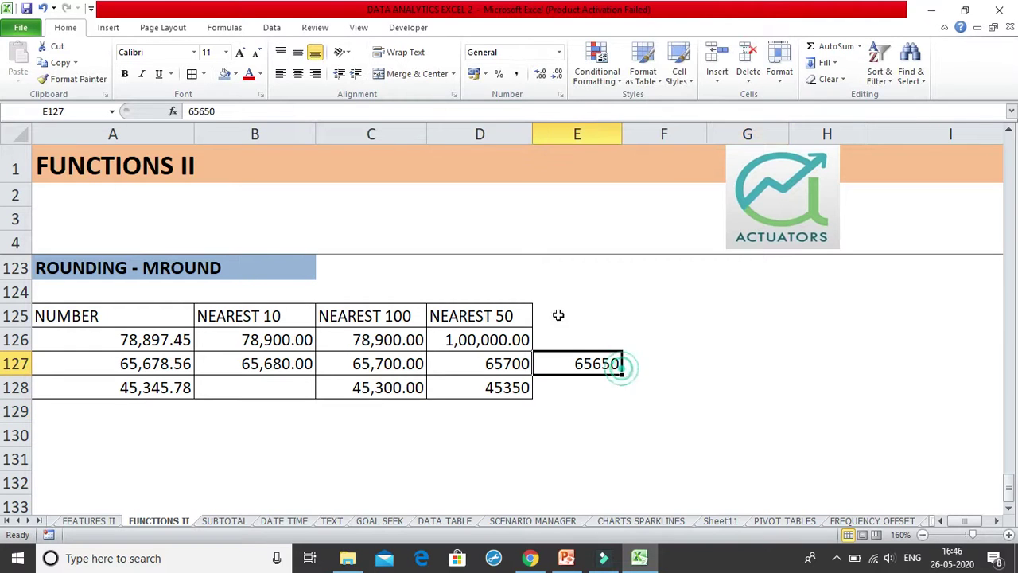
{"action": "left_click", "coordinate": [201, 112]}
{"action": "type", "text": ","}
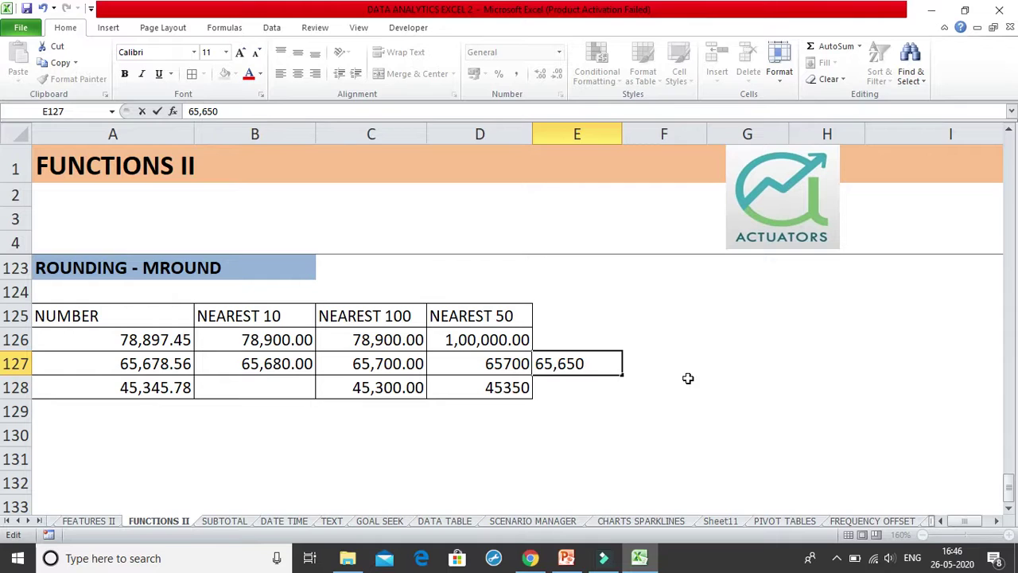
{"action": "left_click", "coordinate": [613, 366]}
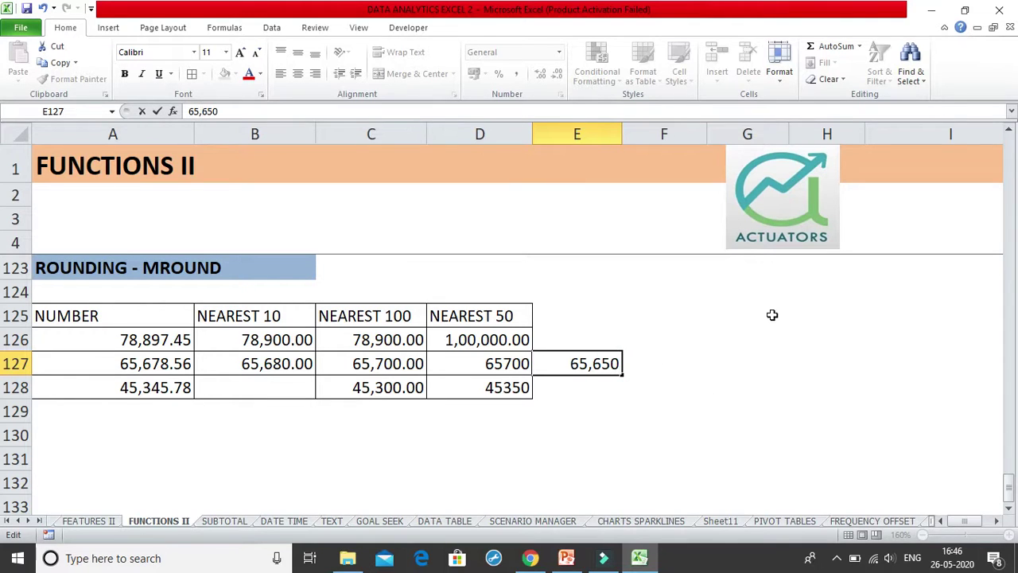
{"action": "type", "text": "OR"}
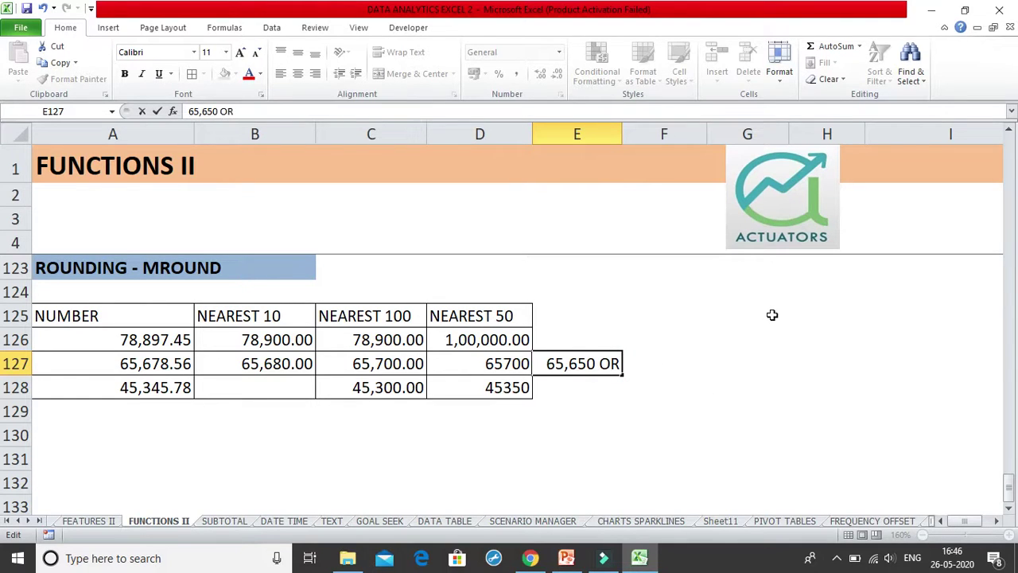
{"action": "type", "text": " 6"}
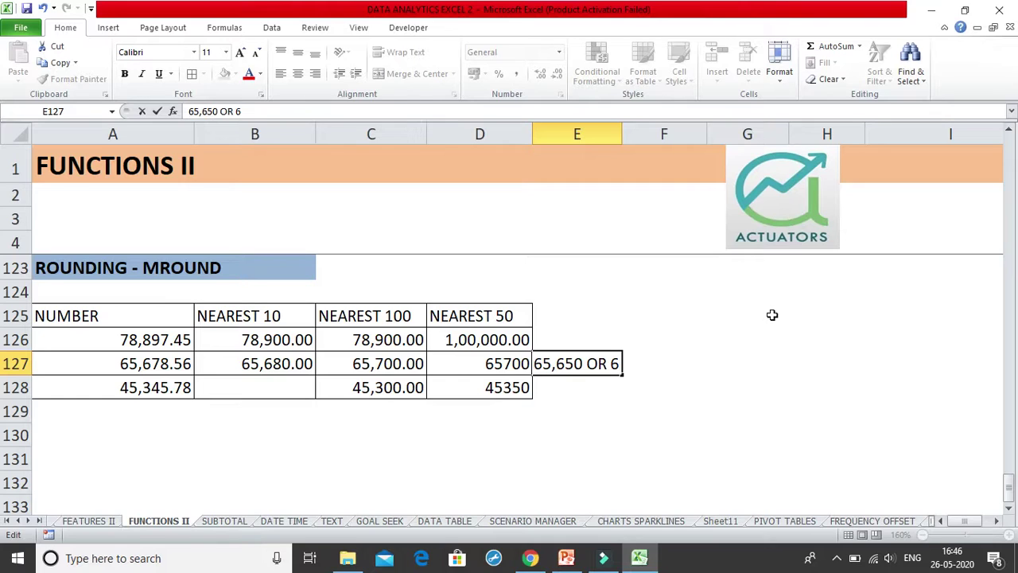
{"action": "type", "text": "5"}
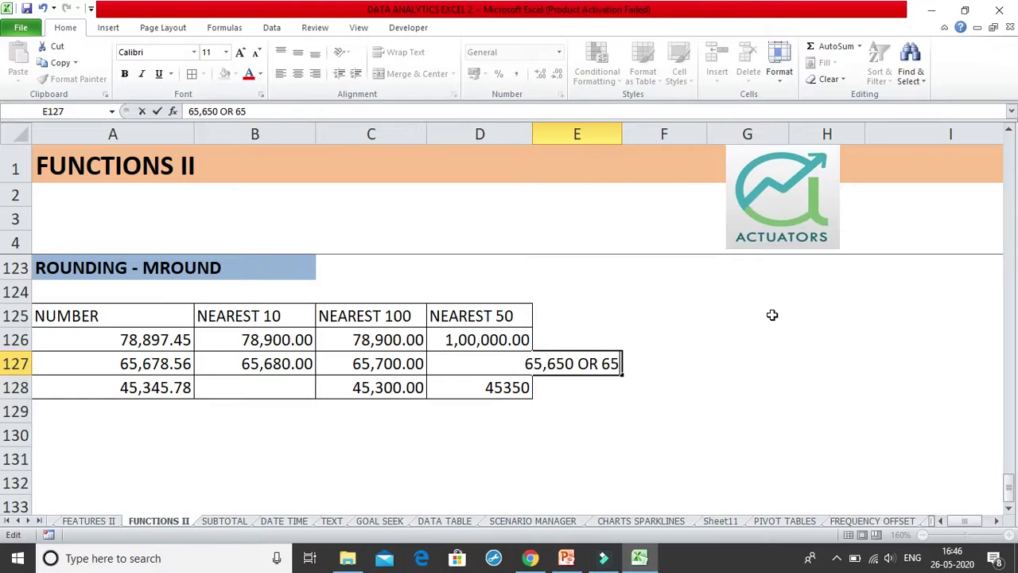
{"action": "type", "text": "7"}
{"action": "key", "text": "BackSpace"}
{"action": "type", "text": ",700"}
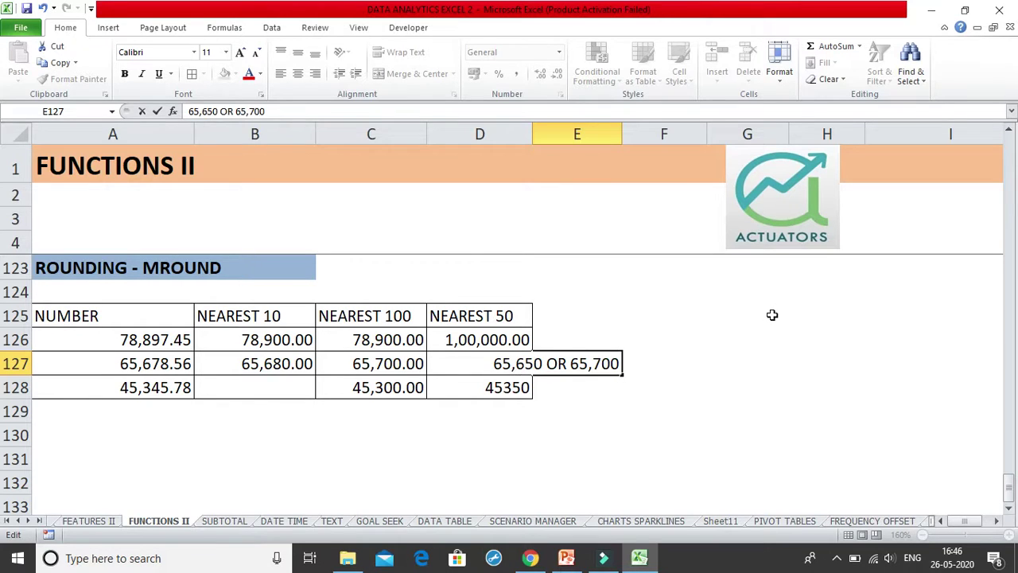
{"action": "key", "text": "Return"}
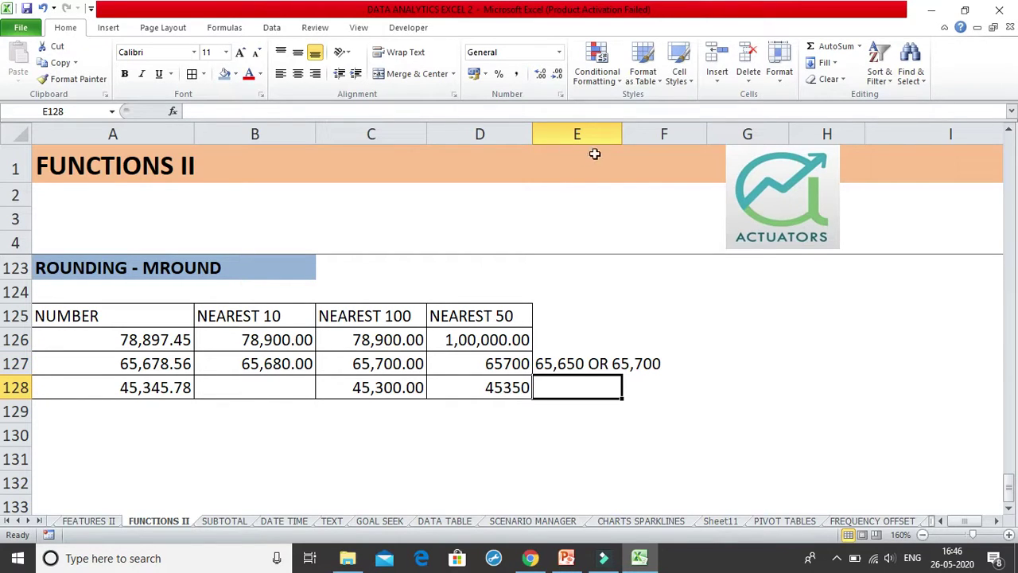
Step: Widen column E until "65,650 OR 65,700" fits, and right-align that note in E127
{"action": "left_click", "coordinate": [575, 362]}
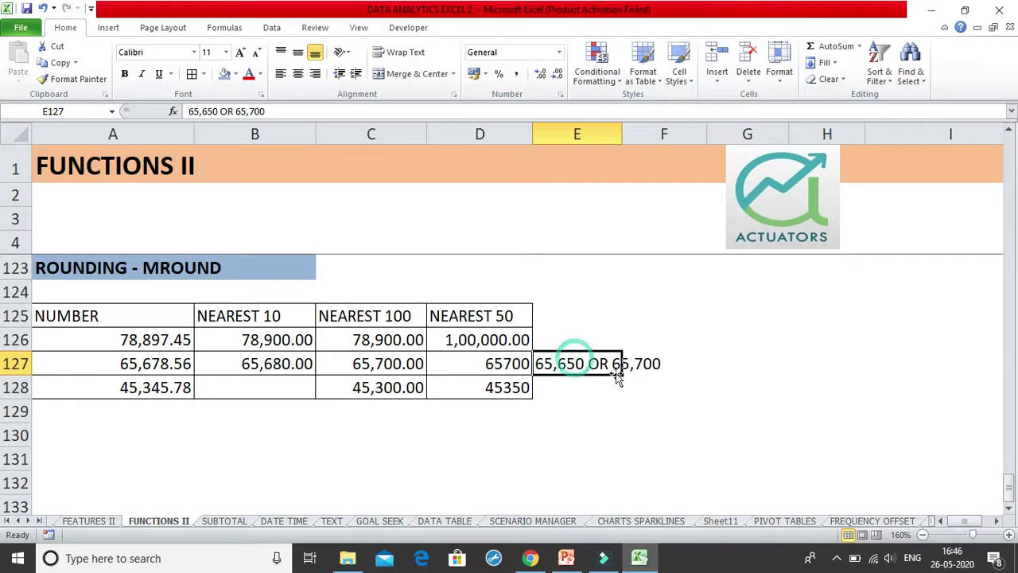
{"action": "left_click_drag", "start_coordinate": [616, 142], "coordinate": [644, 142]}
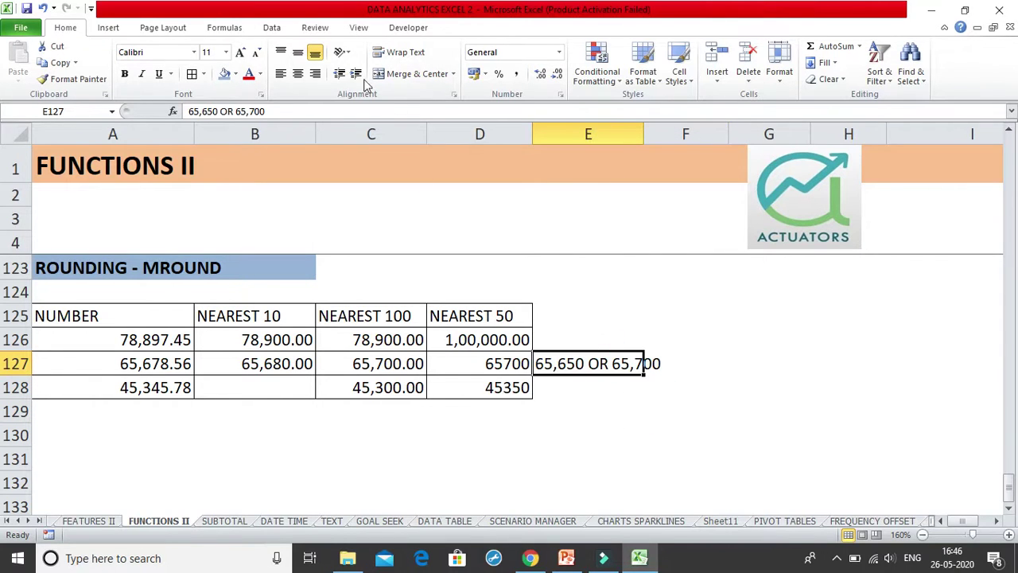
{"action": "left_click", "coordinate": [316, 73]}
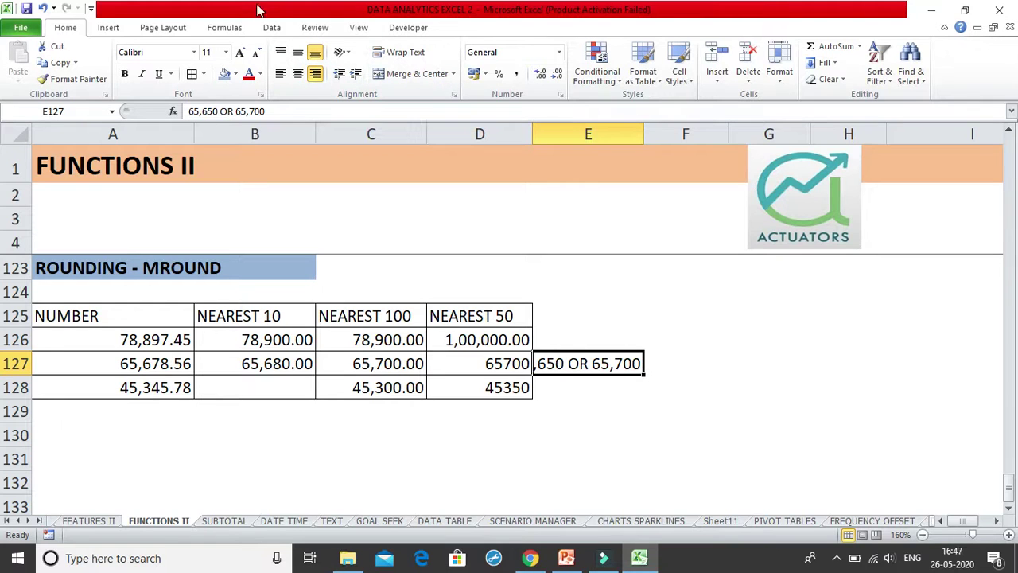
{"action": "left_click", "coordinate": [281, 74]}
{"action": "left_click_drag", "start_coordinate": [643, 140], "coordinate": [710, 141]}
{"action": "left_click", "coordinate": [659, 336]}
{"action": "left_click", "coordinate": [585, 367]}
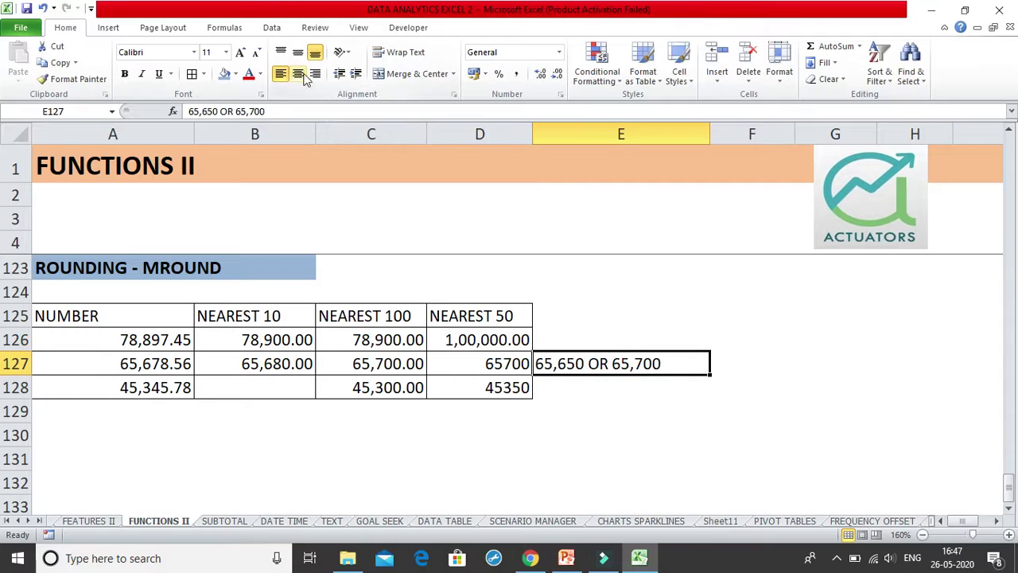
{"action": "left_click", "coordinate": [316, 74]}
{"action": "left_click", "coordinate": [633, 388]}
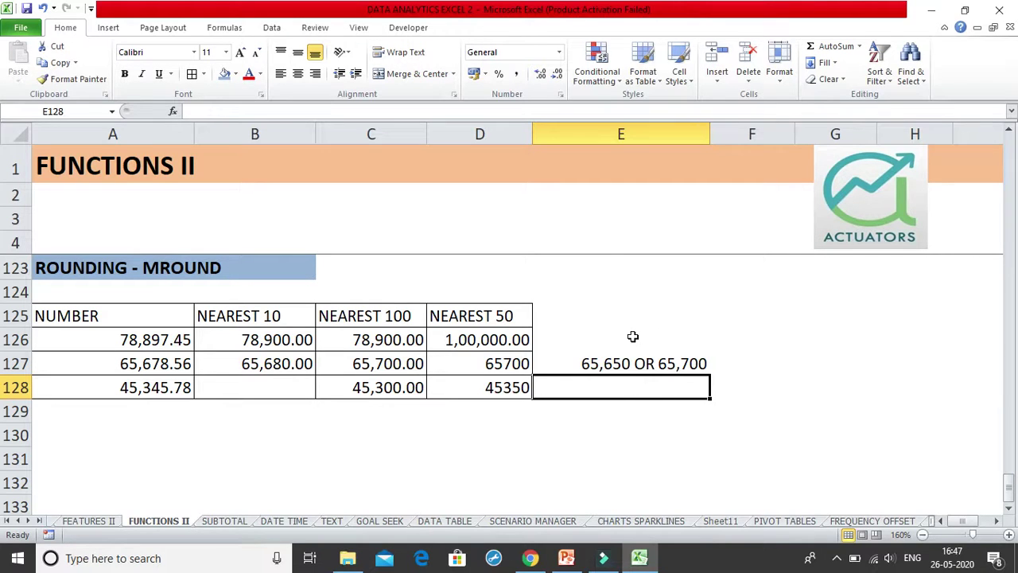
{"action": "left_click", "coordinate": [169, 364]}
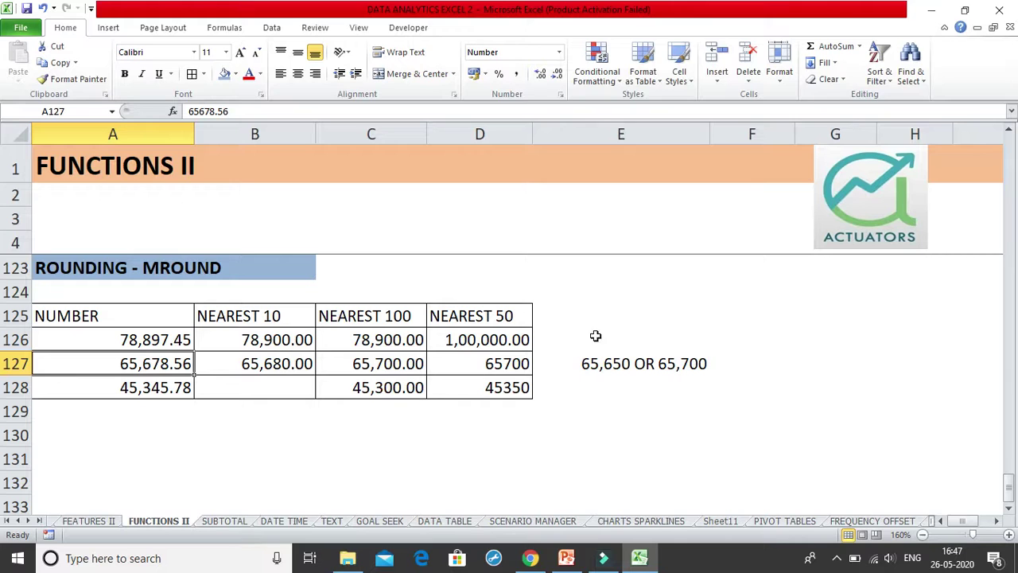
{"action": "left_click", "coordinate": [485, 363]}
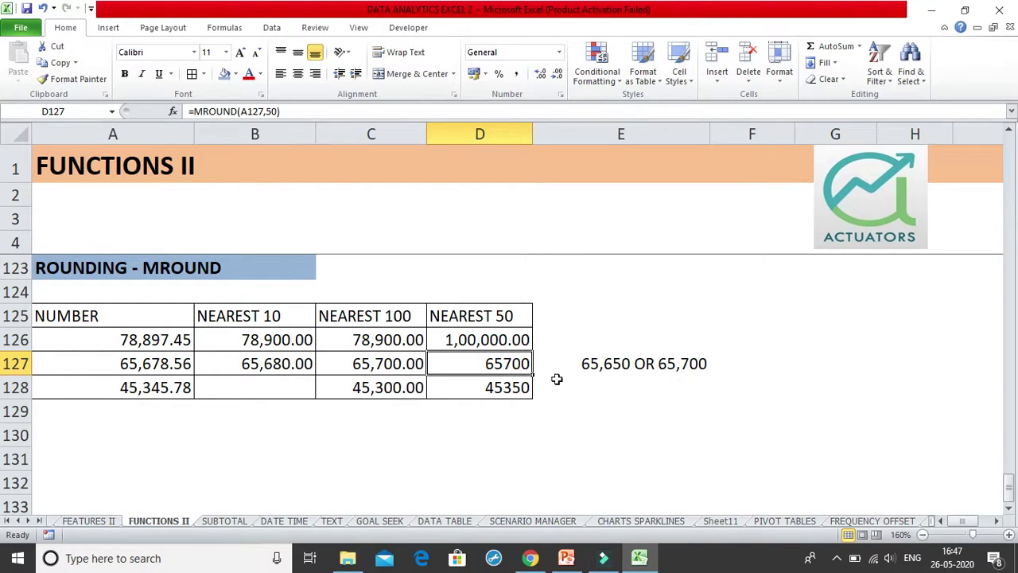
{"action": "left_click", "coordinate": [472, 388]}
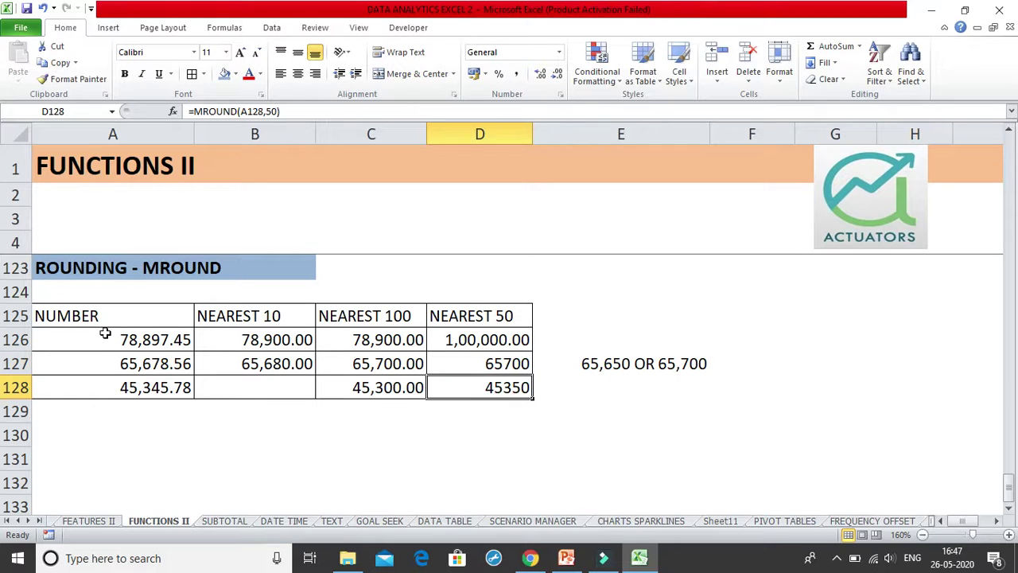
{"action": "left_click", "coordinate": [179, 390]}
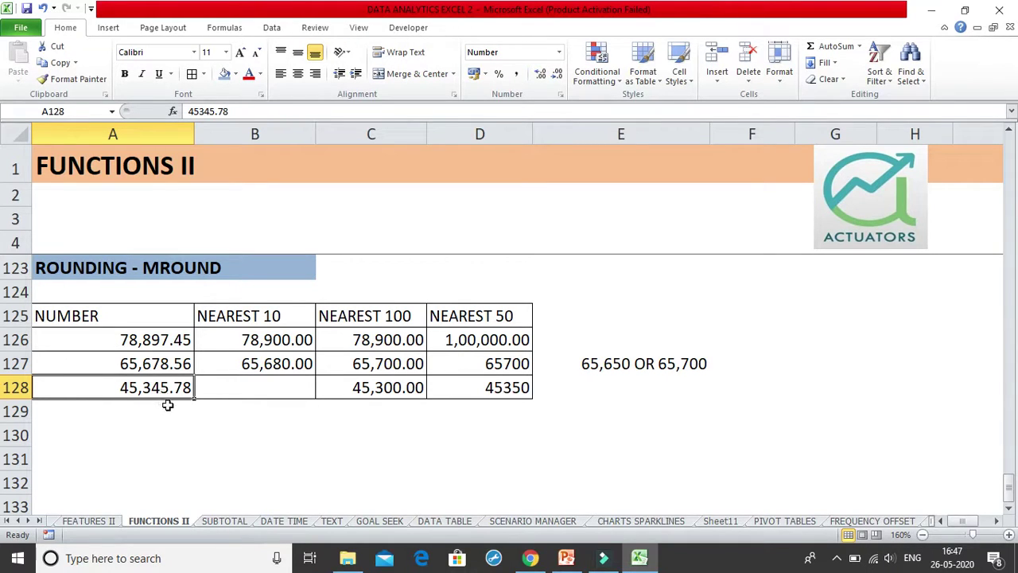
{"action": "left_click", "coordinate": [482, 391]}
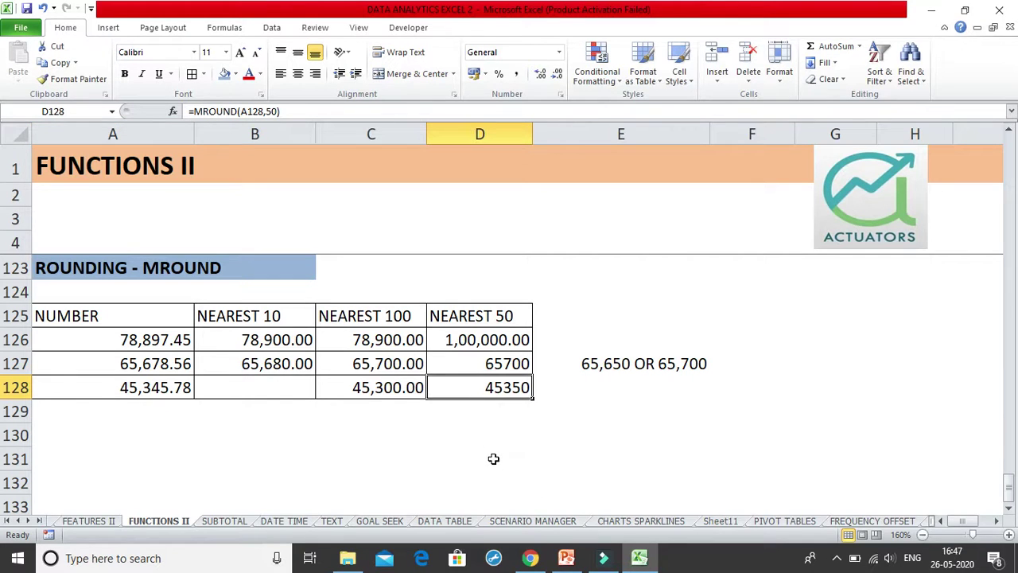
Step: Change A128 from 45345.78 to 45,303.78 and confirm D128 recalculates to 45300
{"action": "double_click", "coordinate": [170, 389]}
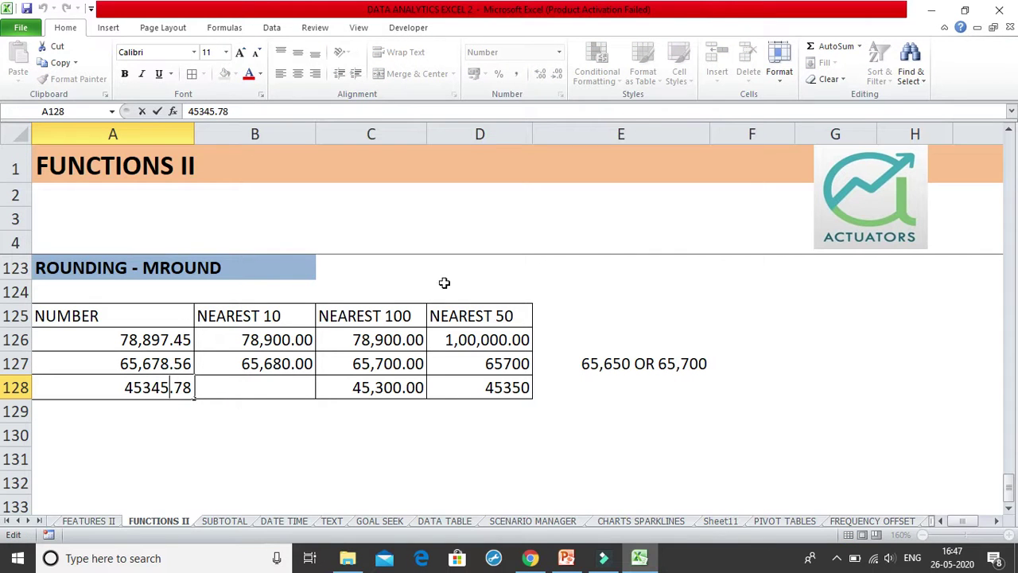
{"action": "key", "text": "BackSpace"}
{"action": "key", "text": "BackSpace"}
{"action": "key", "text": "BackSpace"}
{"action": "type", "text": ","}
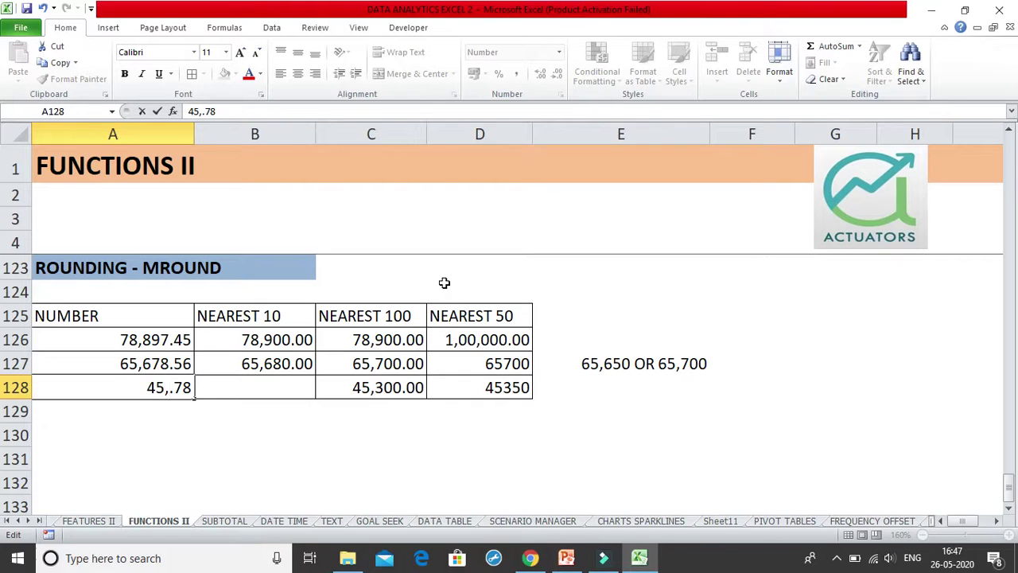
{"action": "type", "text": "303"}
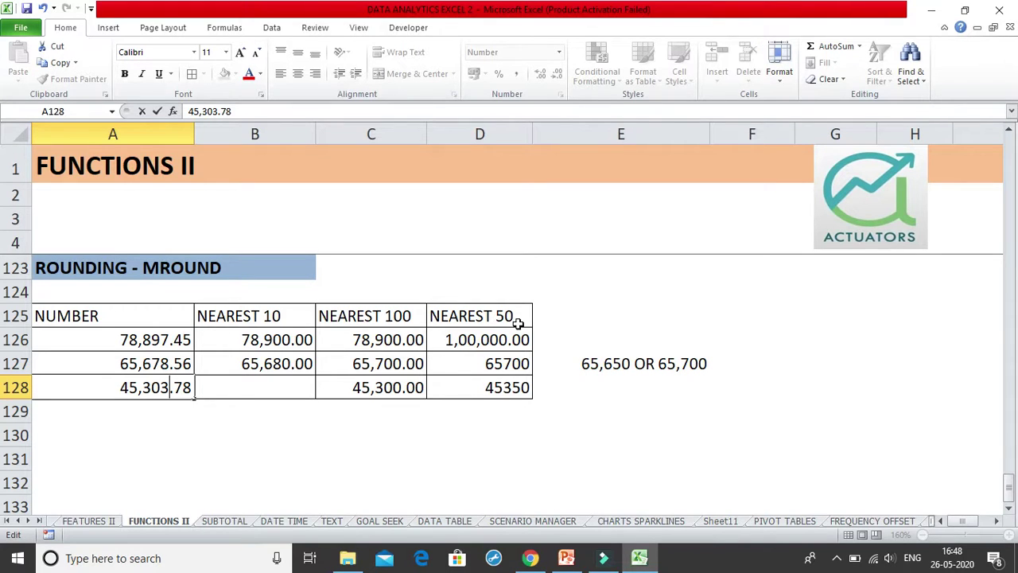
{"action": "key", "text": "Return"}
{"action": "left_click", "coordinate": [519, 389]}
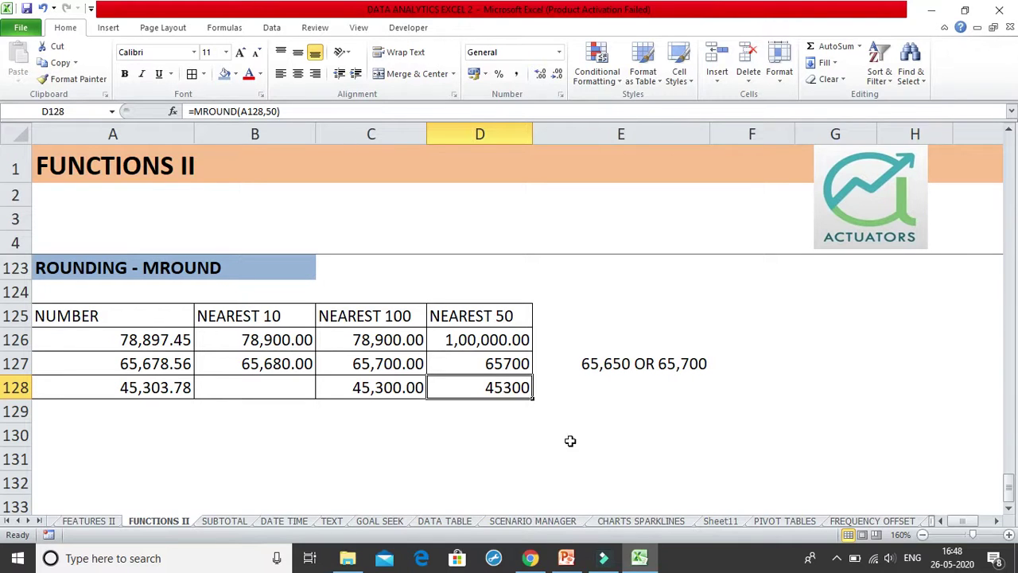
Step: Rewrite D126 as =MROUND(A126,50), then switch to the PowerPoint rounding slide
{"action": "left_click", "coordinate": [494, 339]}
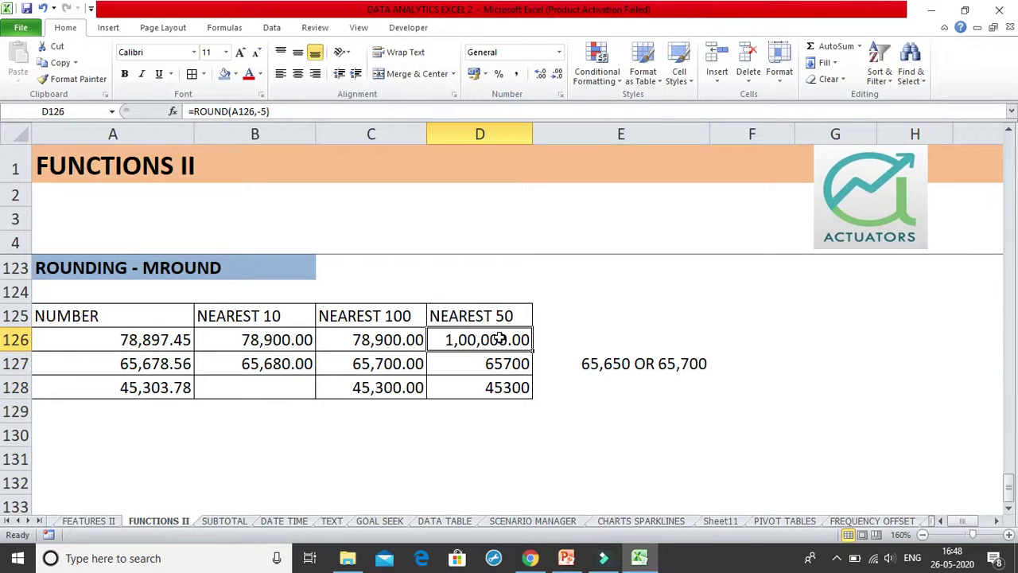
{"action": "double_click", "coordinate": [495, 340]}
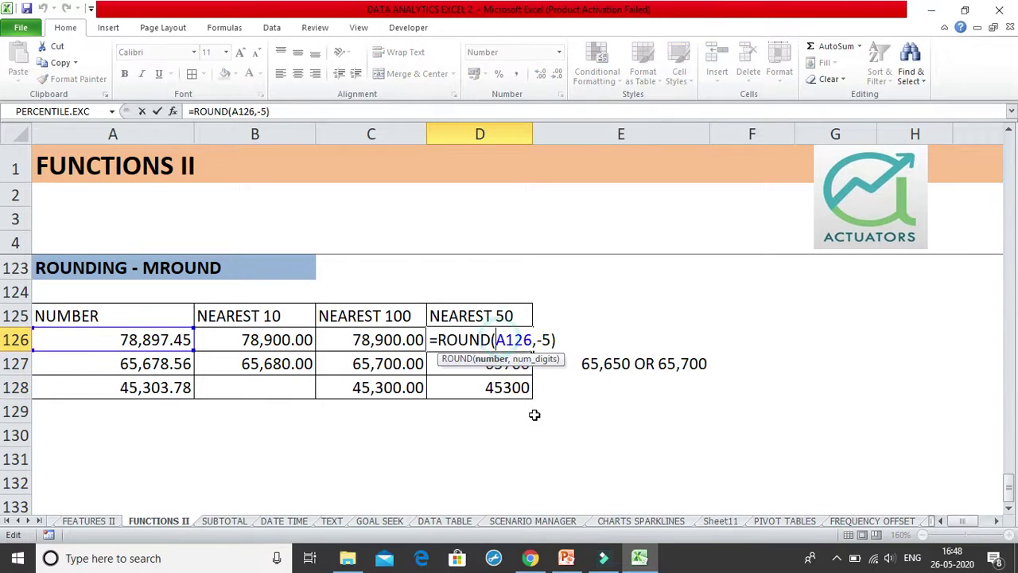
{"action": "left_click", "coordinate": [440, 340]}
{"action": "type", "text": "M"}
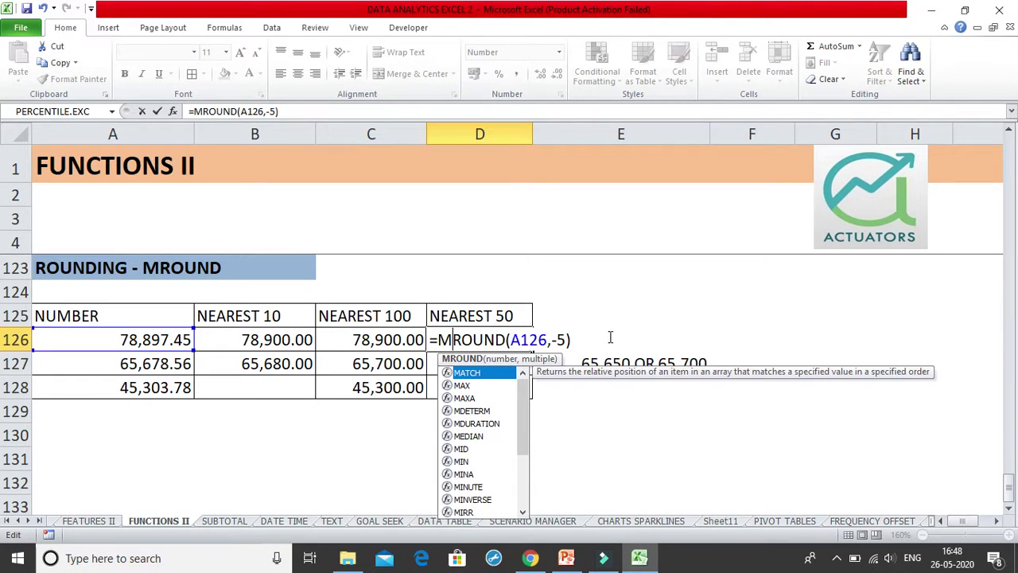
{"action": "left_click", "coordinate": [562, 340]}
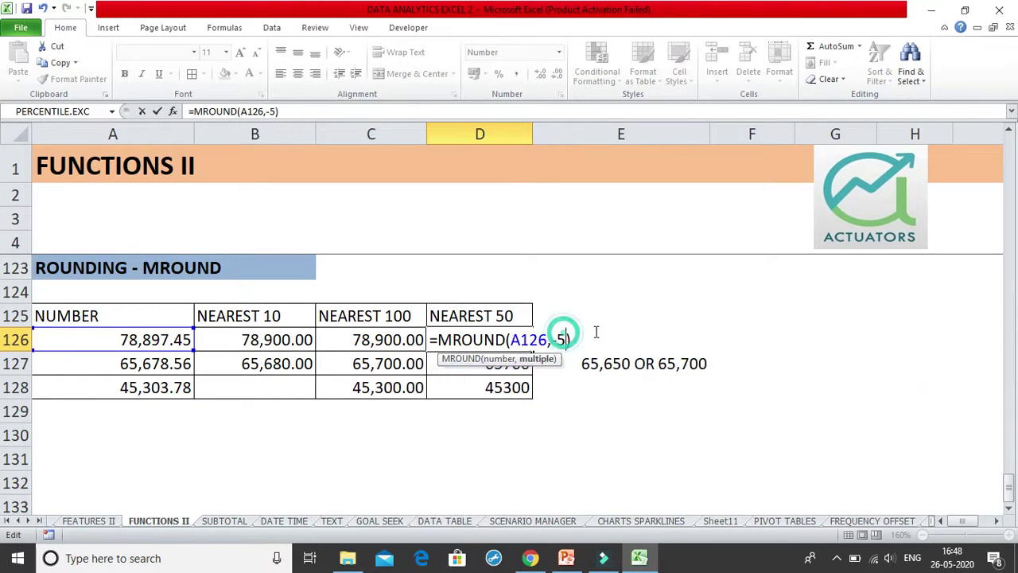
{"action": "key", "text": "BackSpace"}
{"action": "key", "text": "BackSpace"}
{"action": "type", "text": "50"}
{"action": "key", "text": "Return"}
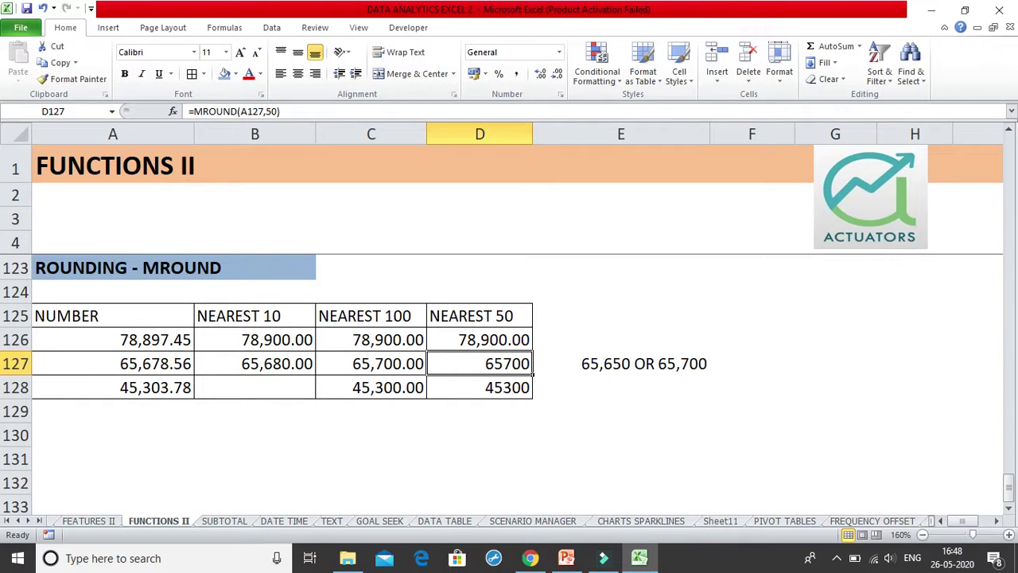
{"action": "left_click", "coordinate": [567, 558]}
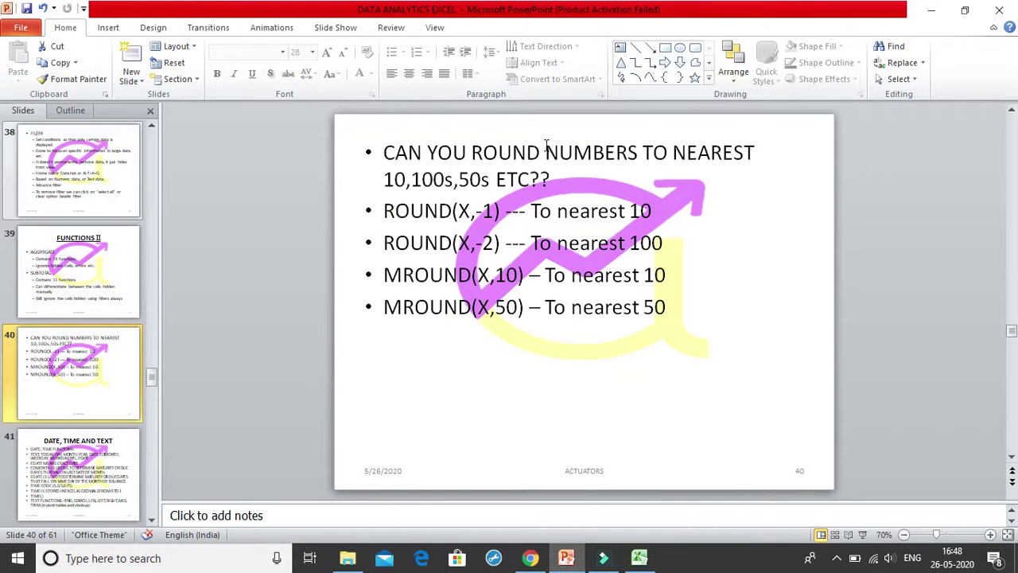